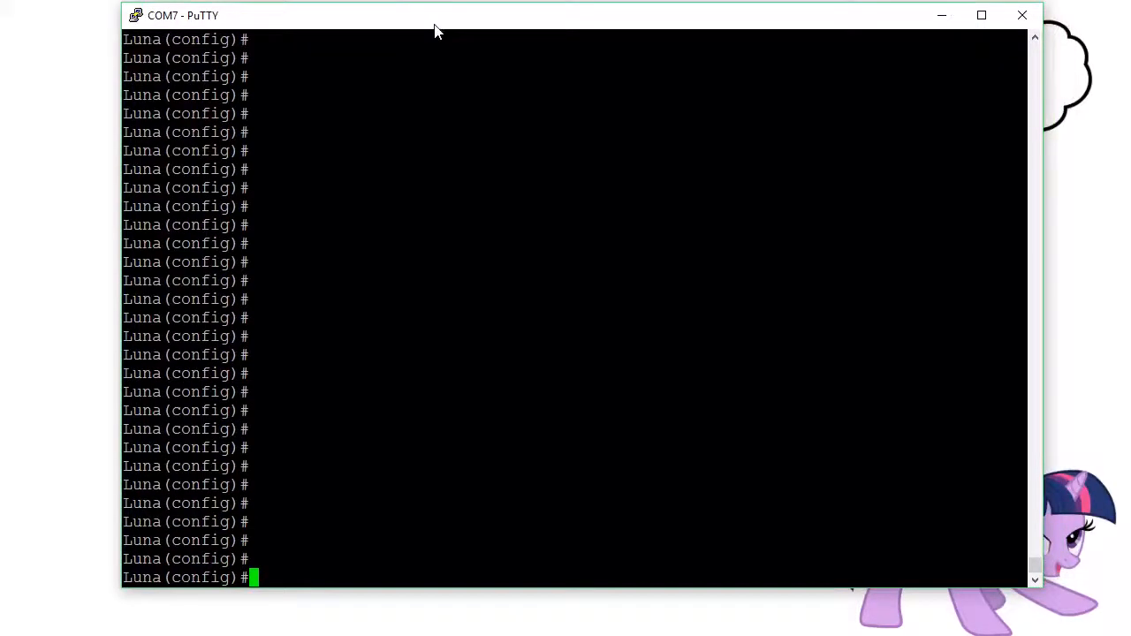
pyautogui.write('mon')
# Enter 'monitor session 1 source interface f0/2' with Tab completion, fixing a mistyped session keyword
pyautogui.press('Tab')
pyautogui.write('see')
pyautogui.press('Tab')
pyautogui.press('BackSpace')
pyautogui.write('s')
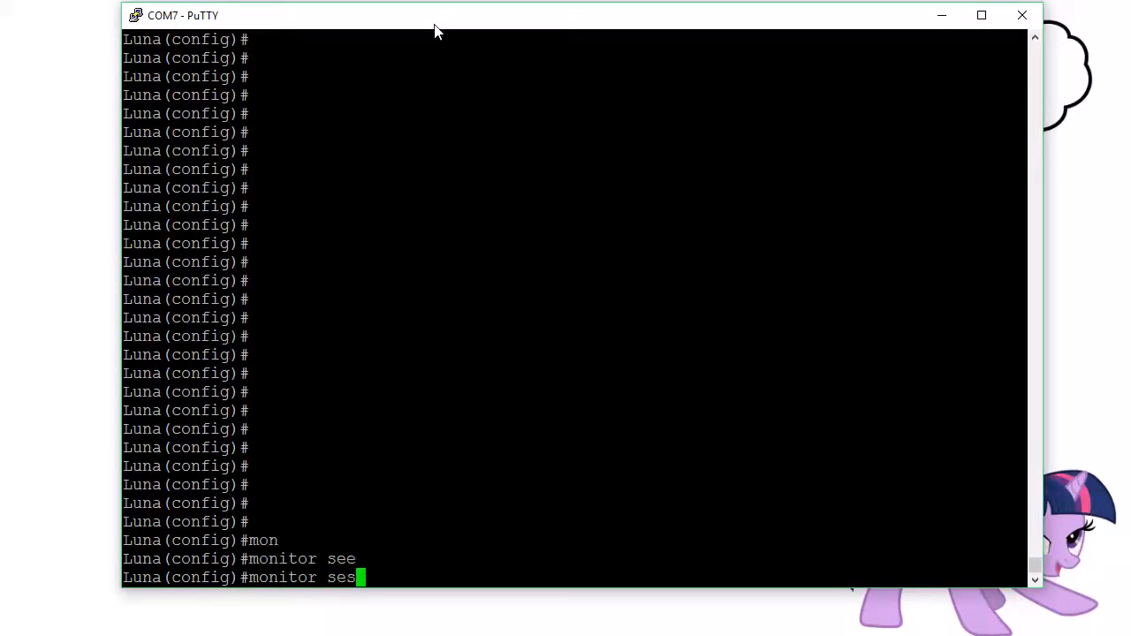
pyautogui.press('Tab')
pyautogui.write('?')
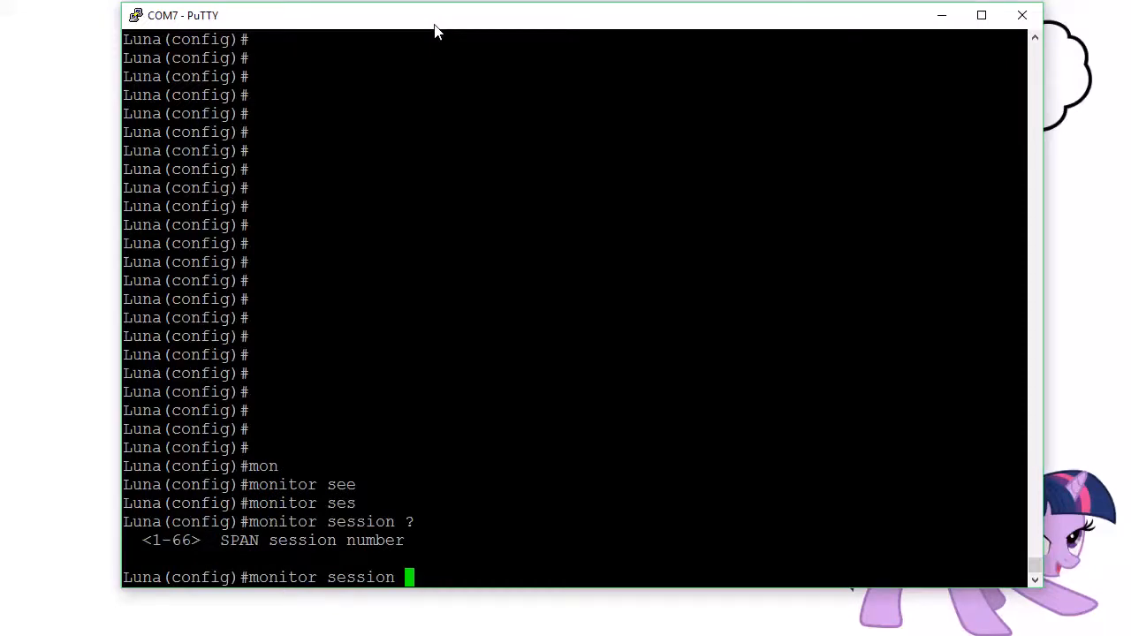
pyautogui.write('1')
pyautogui.write(' ?')
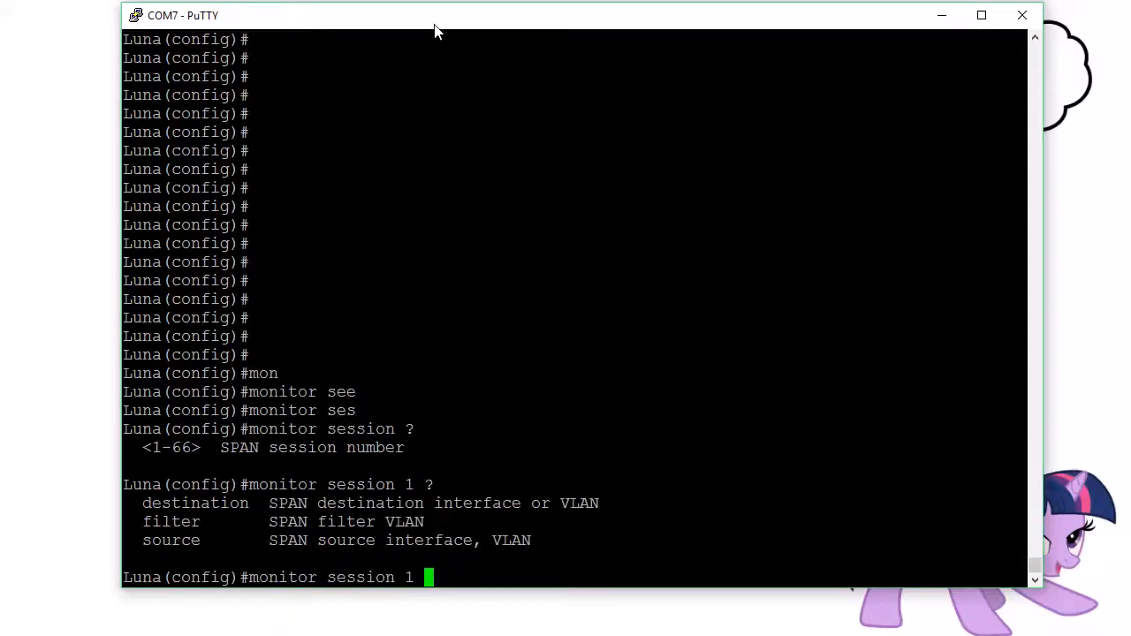
pyautogui.write('sou')
pyautogui.press('Tab')
pyautogui.write('?')
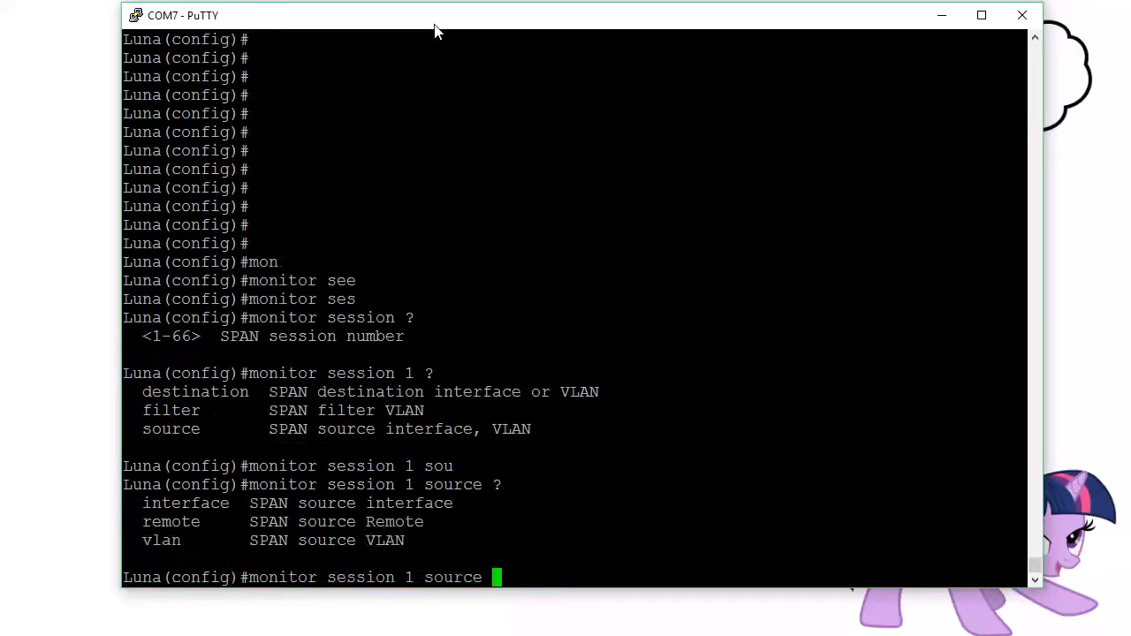
pyautogui.write('inter')
pyautogui.press('Tab')
pyautogui.write('f0/')
pyautogui.moveTo(436, 27)
pyautogui.mouseDown()
pyautogui.moveTo(775, 97)
pyautogui.moveTo(453, 28)
pyautogui.mouseUp()
pyautogui.write('2')
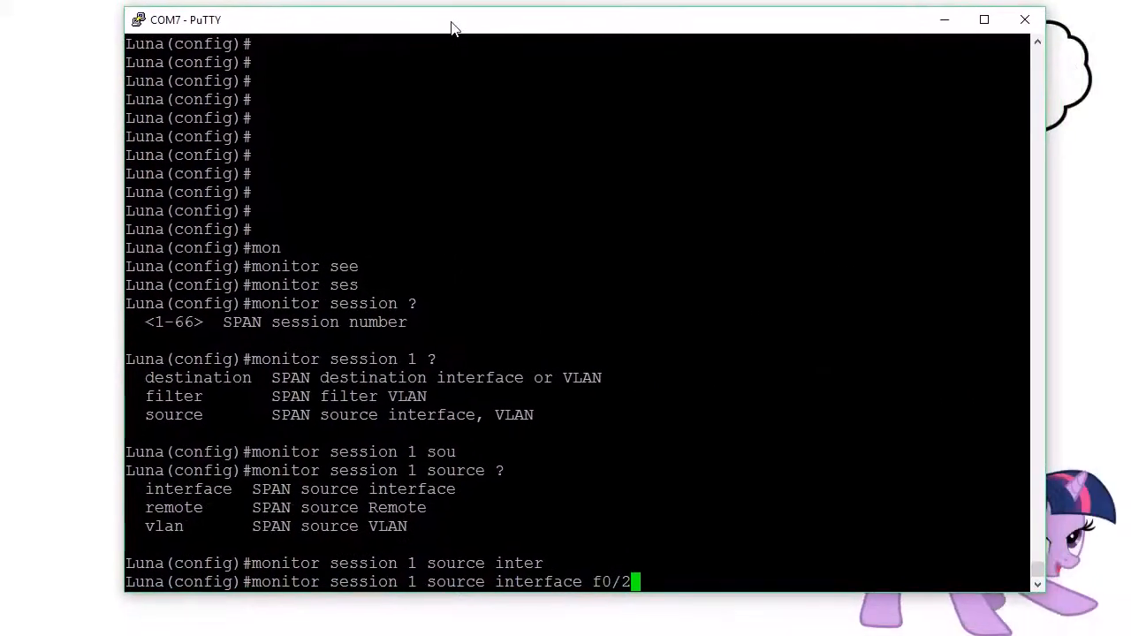
pyautogui.press('Return')
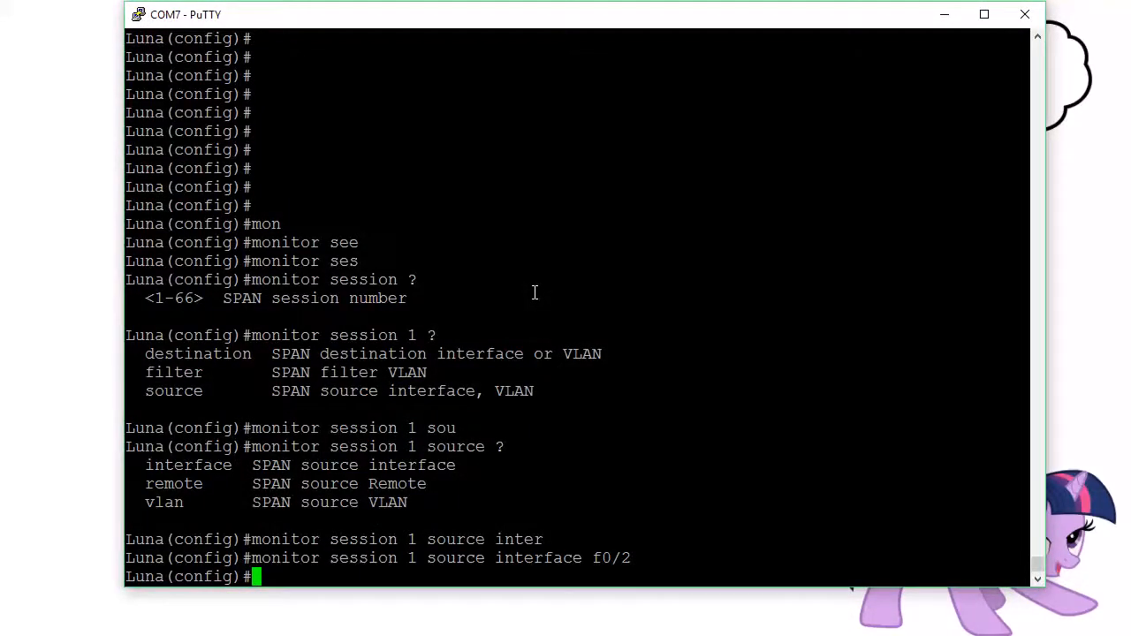
pyautogui.write('moni')
# Enter 'monitor session 1 destination interface f0/3' using Tab completion
pyautogui.press('Tab')
pyautogui.write('sess')
pyautogui.press('Tab')
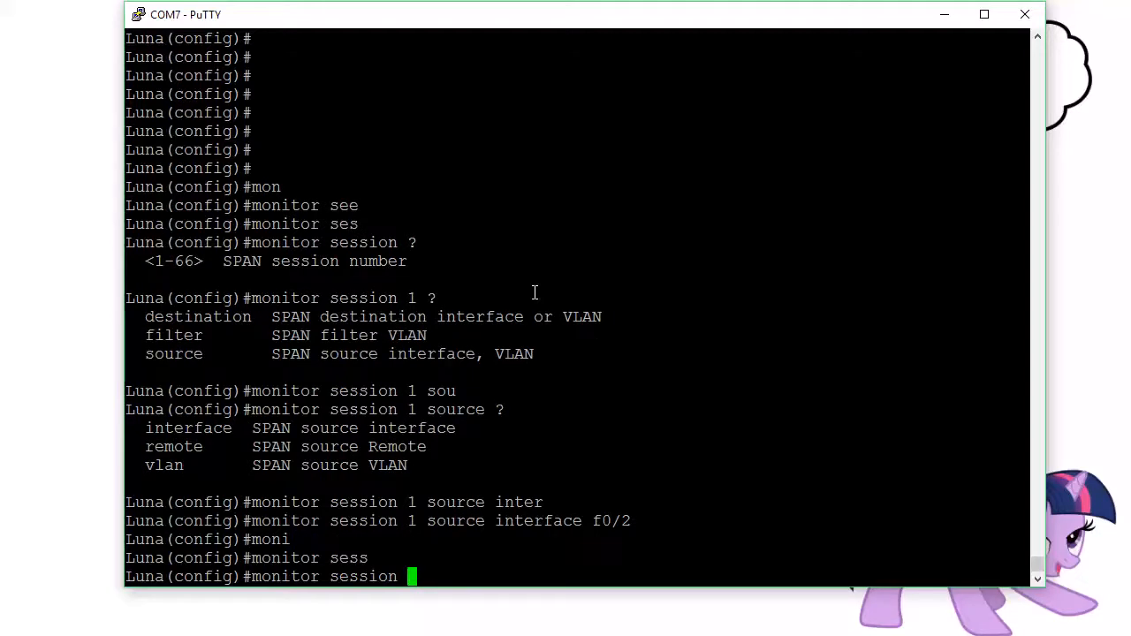
pyautogui.write('1 des')
pyautogui.press('Tab')
pyautogui.write('int')
pyautogui.press('Tab')
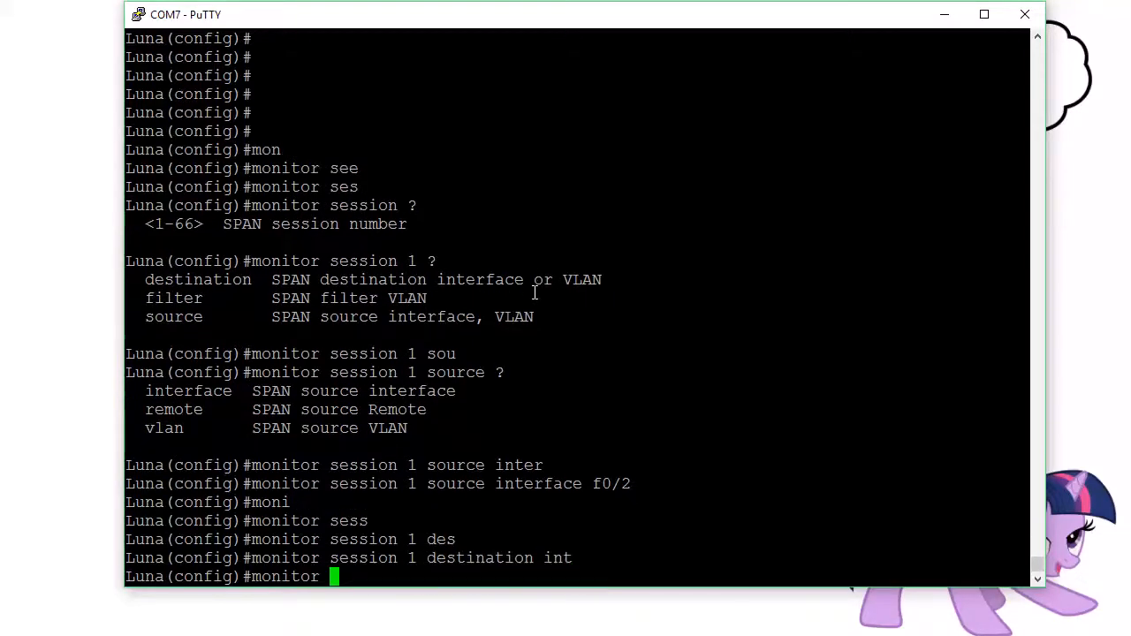
pyautogui.write('f0/3')
pyautogui.press('Return')
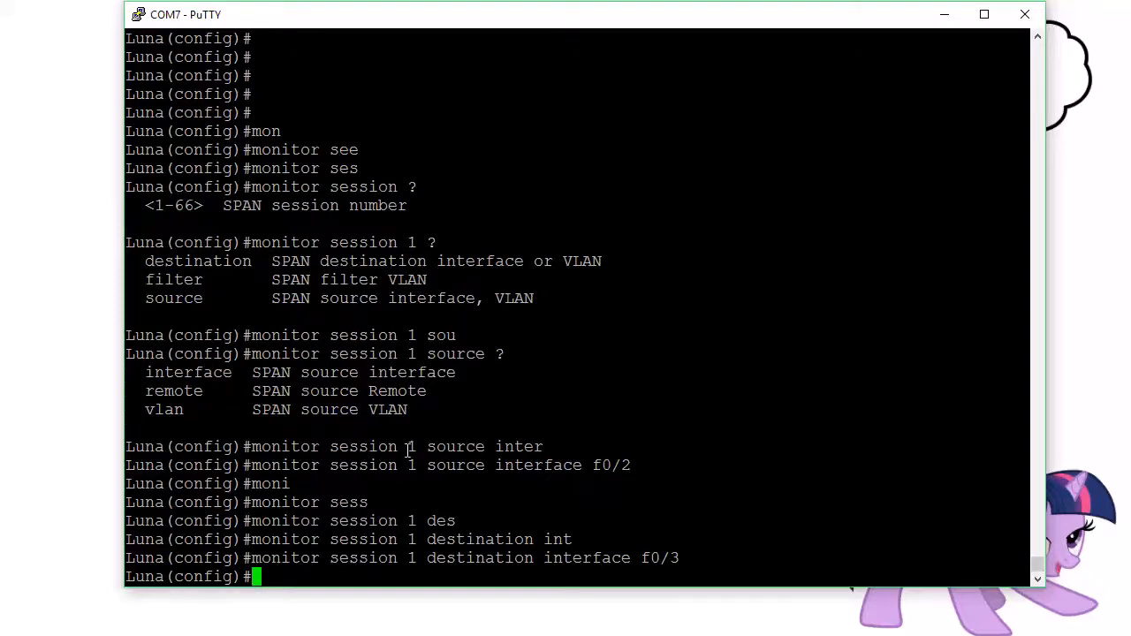
pyautogui.write('do show ')
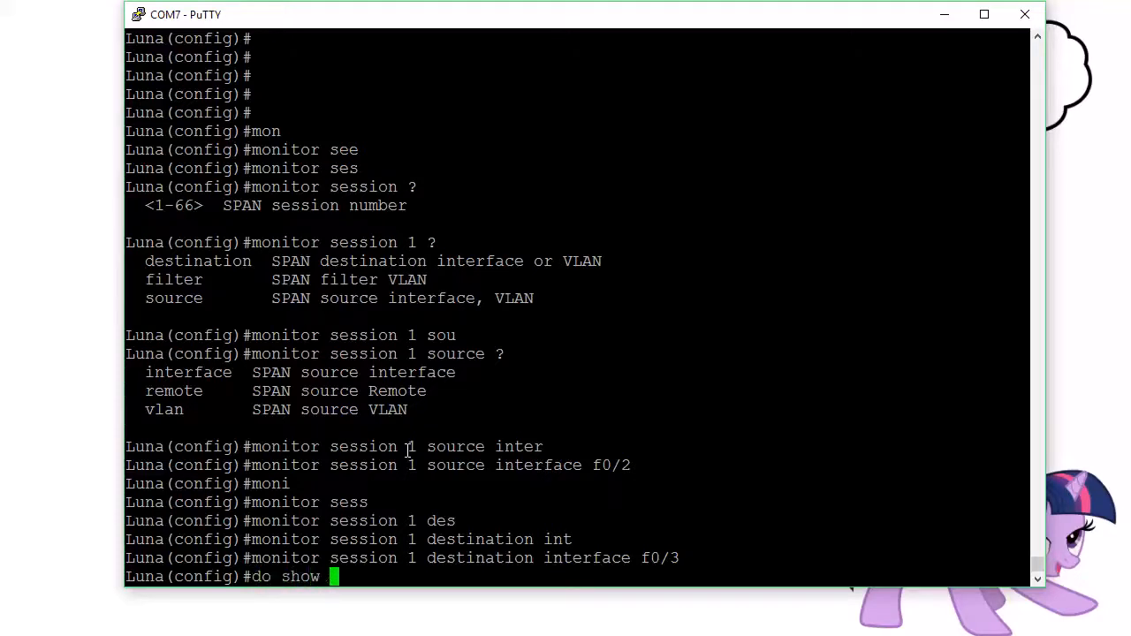
pyautogui.write('monitor')
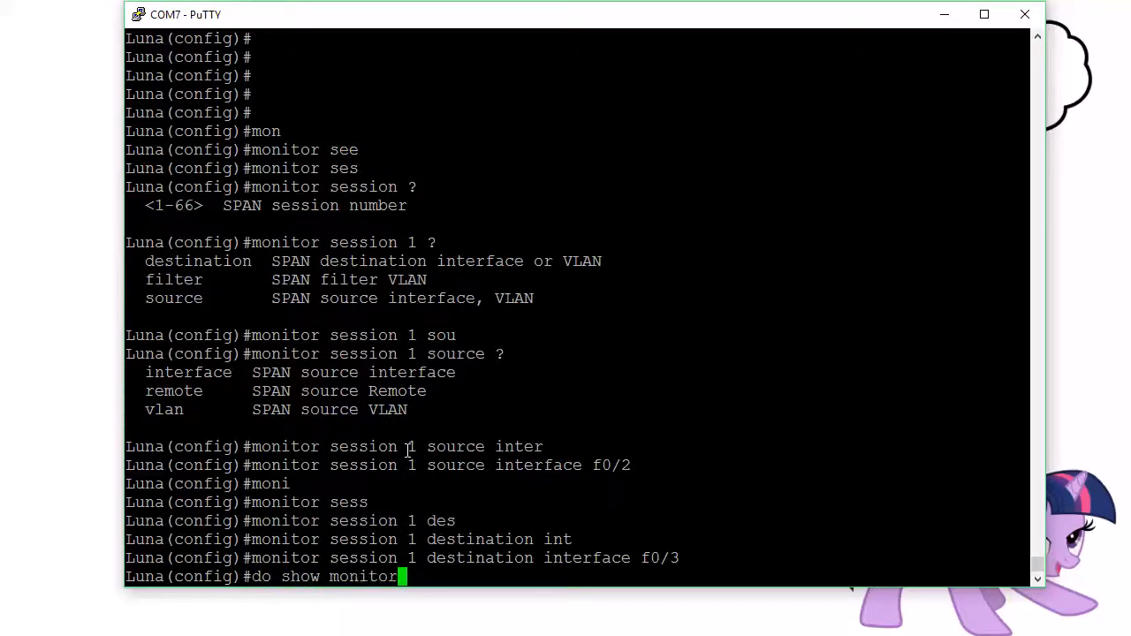
pyautogui.write(' sess')
# Run 'do show monitor session all' and highlight the Fa0/2 source and Fa0/3 destination lines
pyautogui.press('BackSpace')
pyautogui.write('sion all')
pyautogui.press('Return')
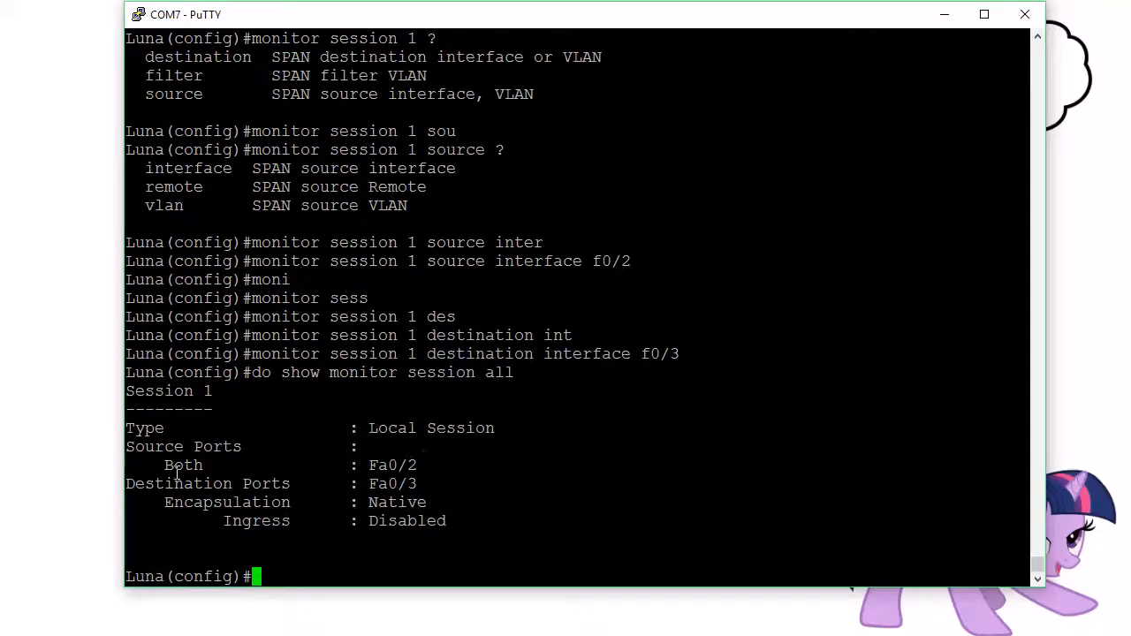
pyautogui.moveTo(159, 469); pyautogui.dragTo(416, 477)
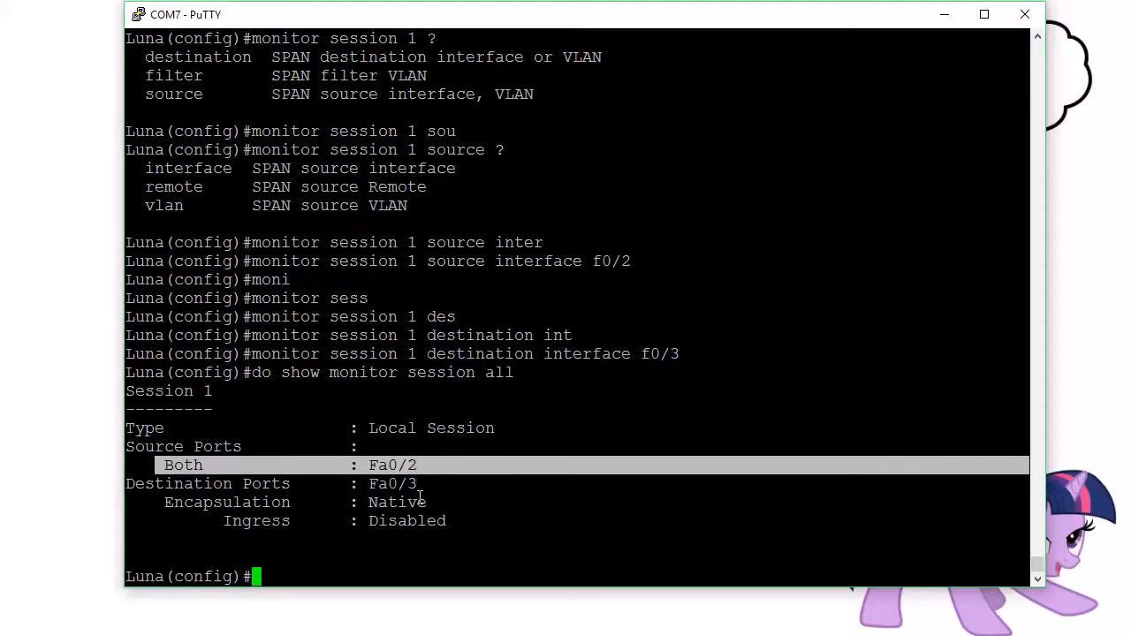
pyautogui.moveTo(1025, 483)
pyautogui.mouseDown()
pyautogui.moveTo(136, 482)
pyautogui.moveTo(496, 510)
pyautogui.mouseUp()
# Run 'do show monitor session 1 detail', recalling and correcting the command after two failed attempts
pyautogui.press('Up')
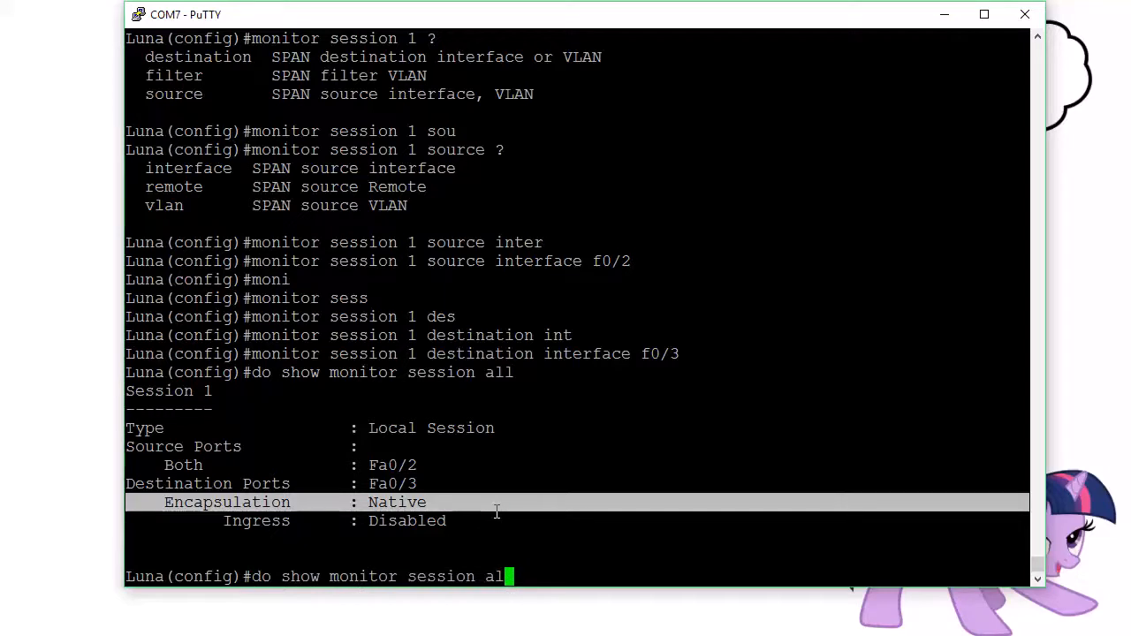
pyautogui.press('BackSpace')
pyautogui.press('BackSpace')
pyautogui.press('BackSpace')
pyautogui.write('detial')
pyautogui.press('BackSpace')
pyautogui.press('BackSpace')
pyautogui.press('BackSpace')
pyautogui.write('ao;')
pyautogui.press('Return')
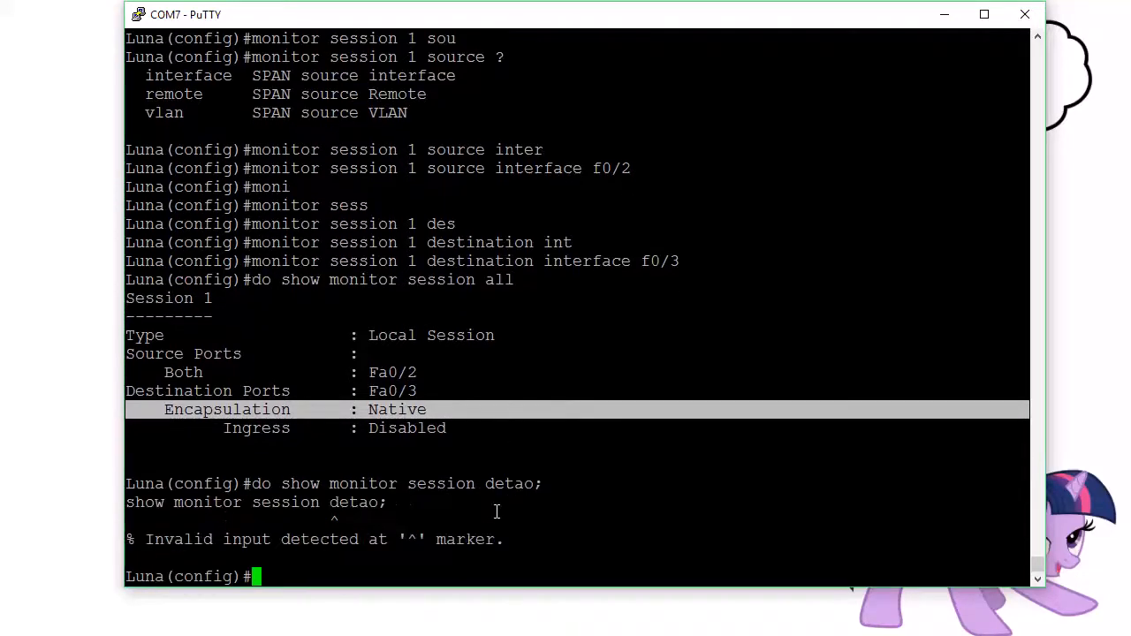
pyautogui.press('Up')
pyautogui.press('BackSpace')
pyautogui.press('BackSpace')
pyautogui.write('il')
pyautogui.press('Return')
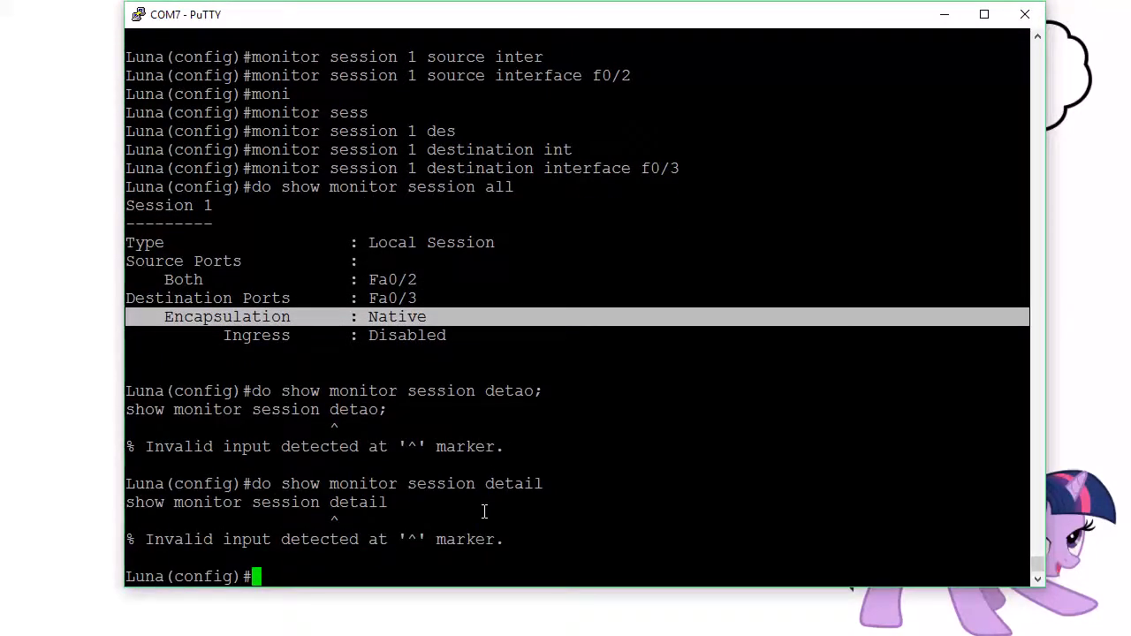
pyautogui.press('Up')
pyautogui.press('BackSpace')
pyautogui.press('BackSpace')
pyautogui.press('BackSpace')
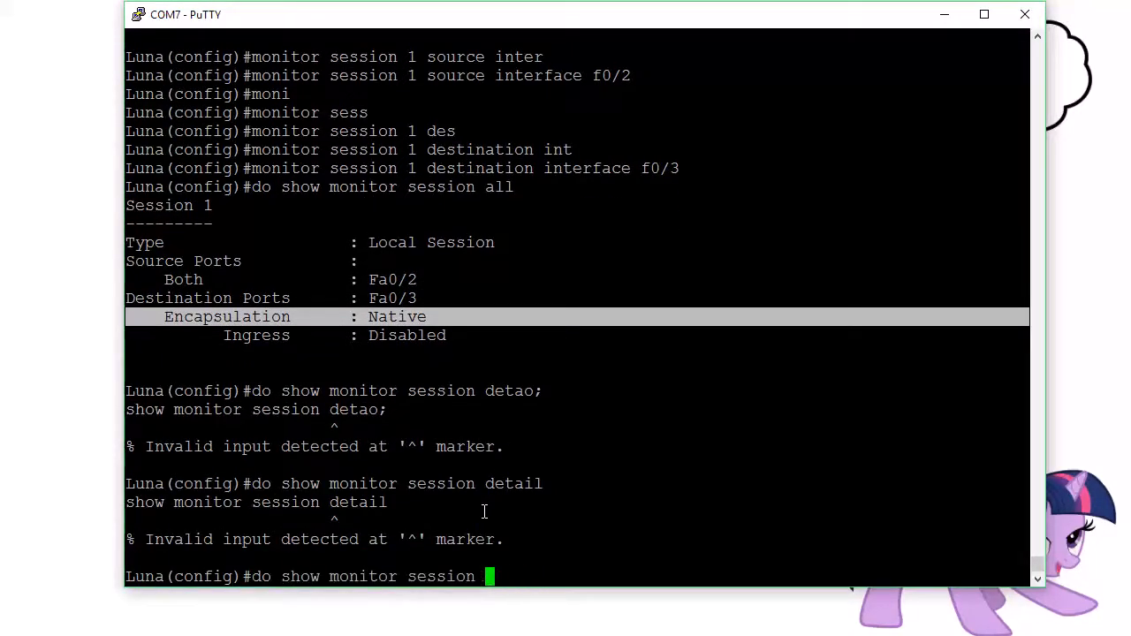
pyautogui.write('1 detail')
pyautogui.press('Return')
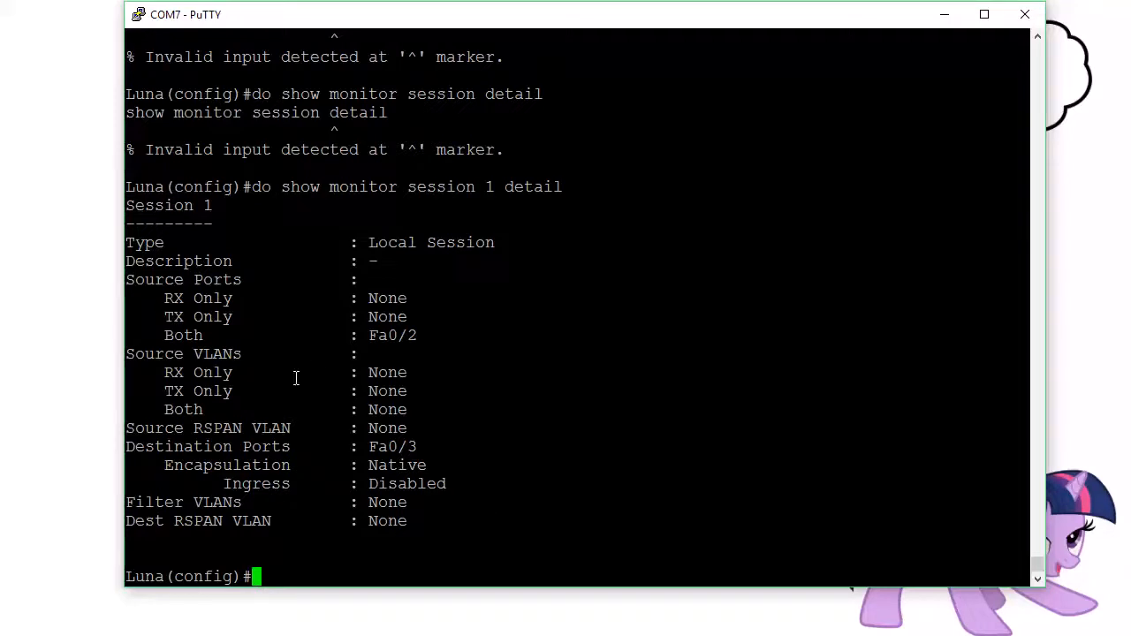
# Highlight the Both : Fa0/2 source, Destination Ports : Fa0/3 and Ingress Disabled lines in the output
pyautogui.moveTo(421, 334); pyautogui.dragTo(281, 336)
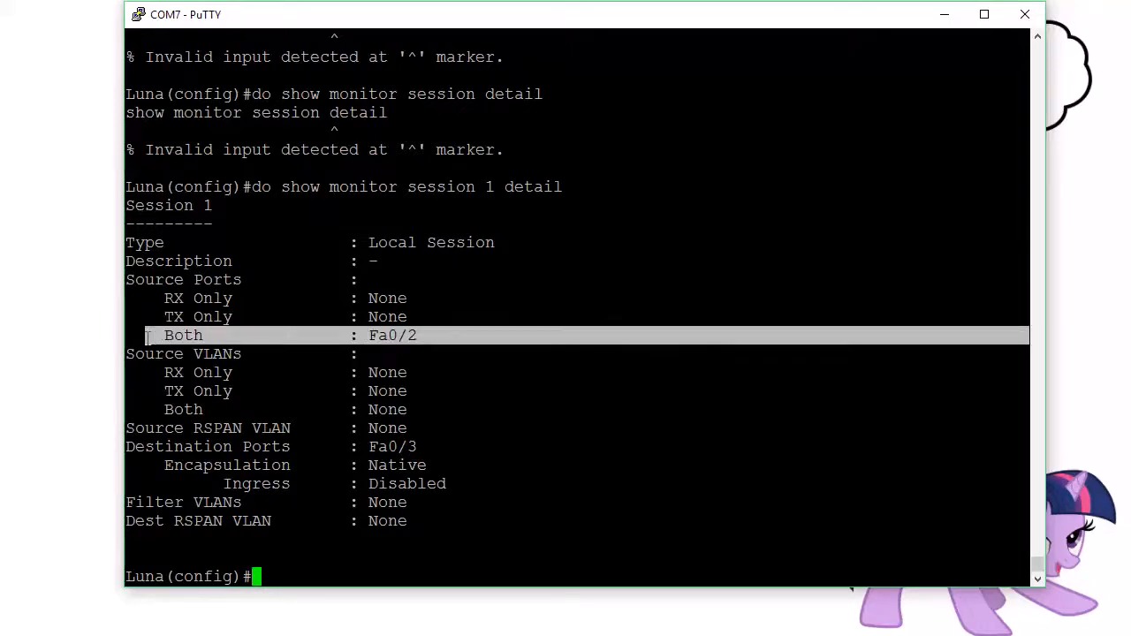
pyautogui.moveTo(146, 336)
pyautogui.mouseDown()
pyautogui.moveTo(127, 337)
pyautogui.moveTo(129, 279)
pyautogui.mouseUp()
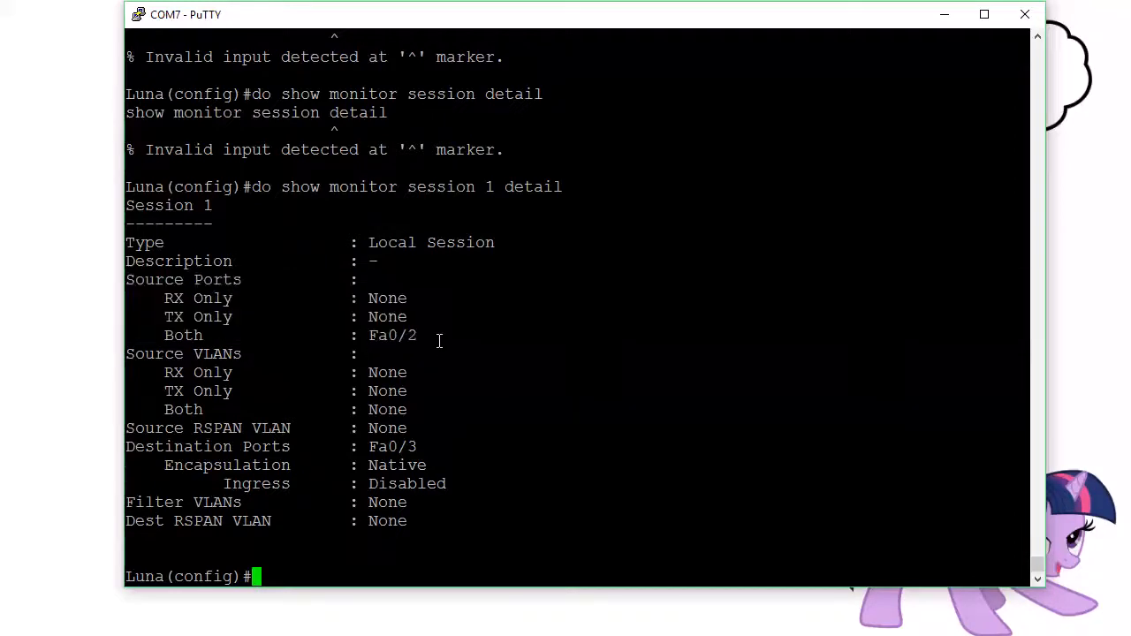
pyautogui.moveTo(442, 340); pyautogui.dragTo(352, 336)
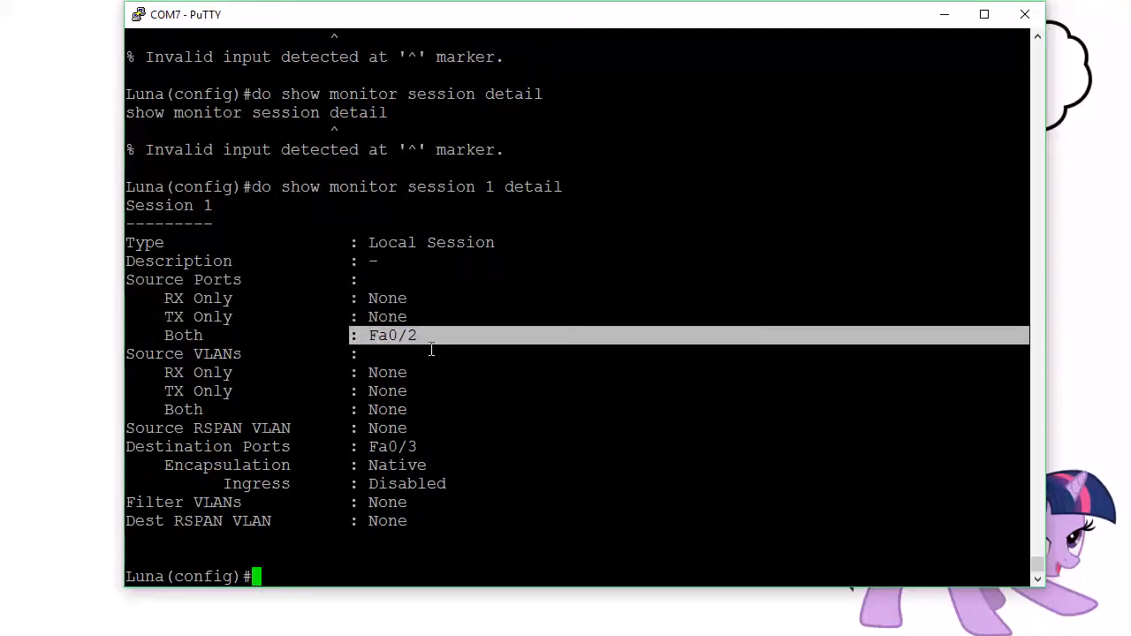
pyautogui.moveTo(433, 447); pyautogui.dragTo(125, 447)
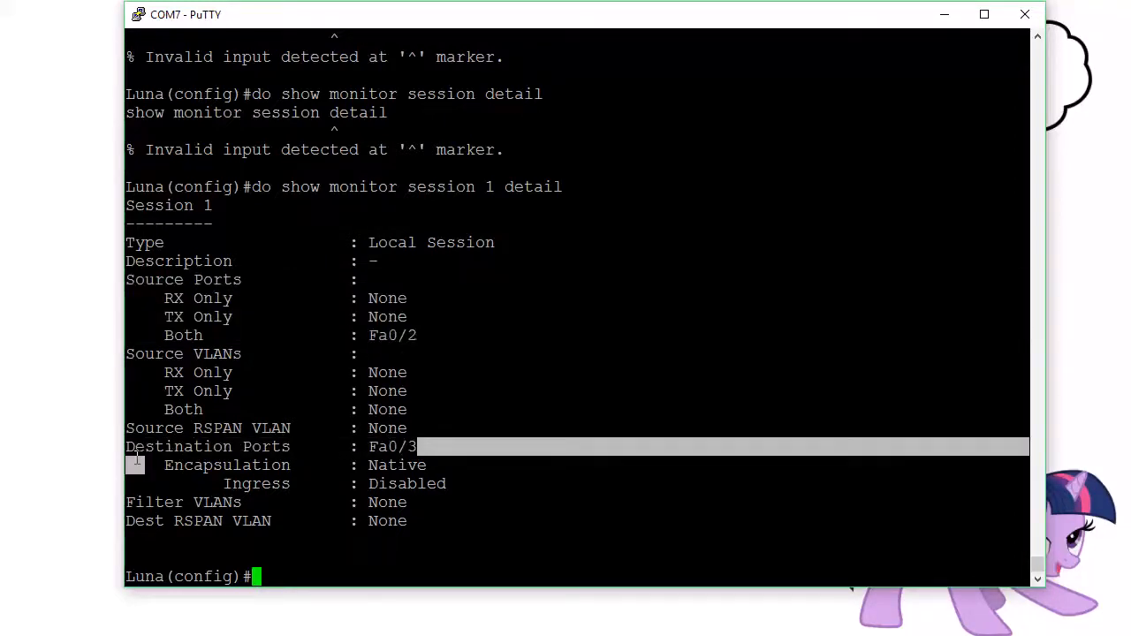
pyautogui.moveTo(441, 446)
pyautogui.mouseDown()
pyautogui.moveTo(125, 447)
pyautogui.moveTo(450, 477)
pyautogui.mouseUp()
pyautogui.click(392, 523)
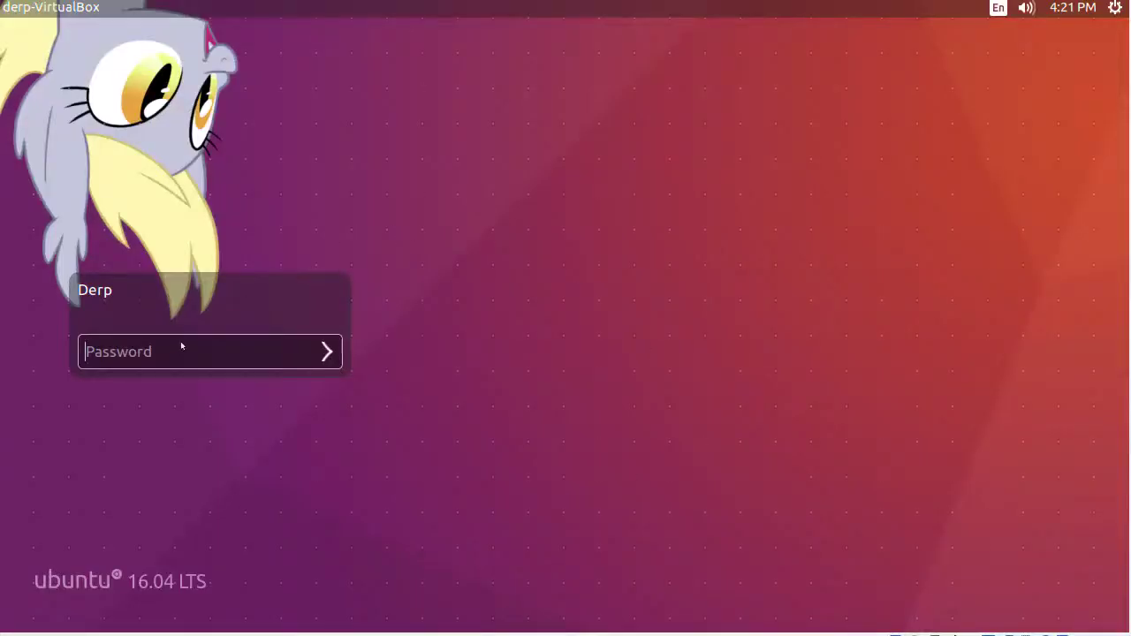
# Log in to the VM, stop the running Wireshark capture and quit without saving the packets
pyautogui.press('Return')
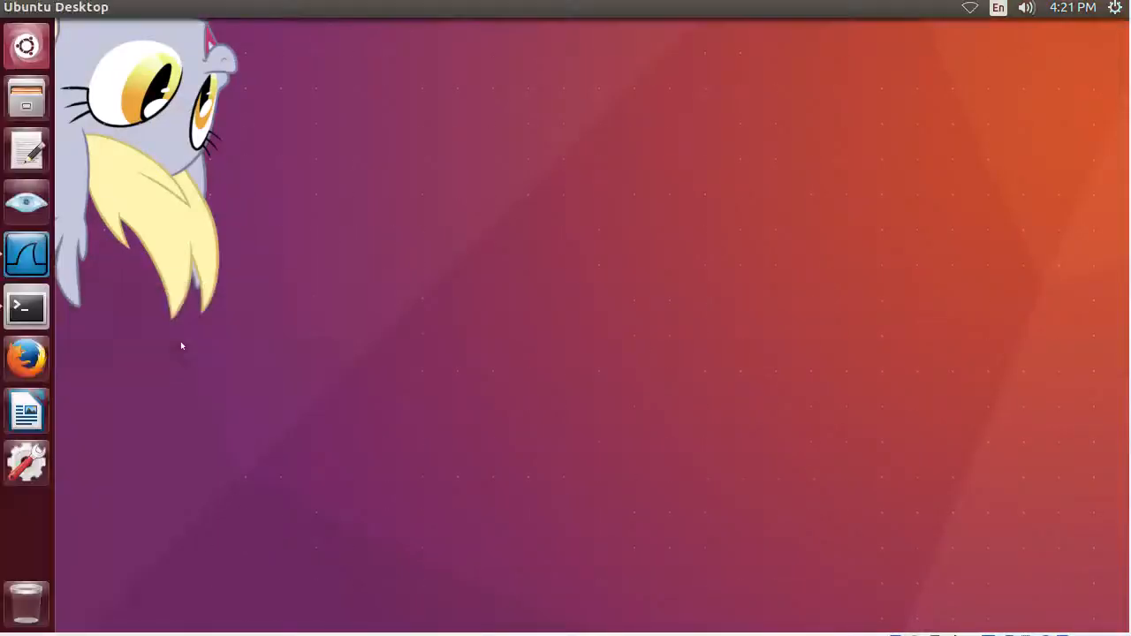
pyautogui.click(38, 254)
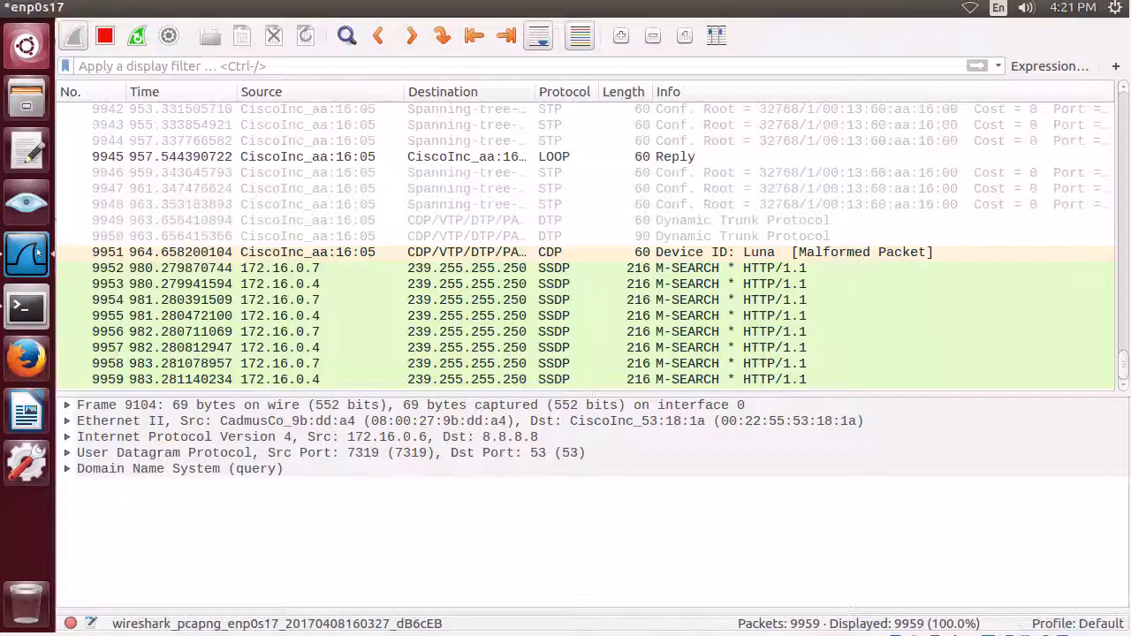
pyautogui.click(105, 35)
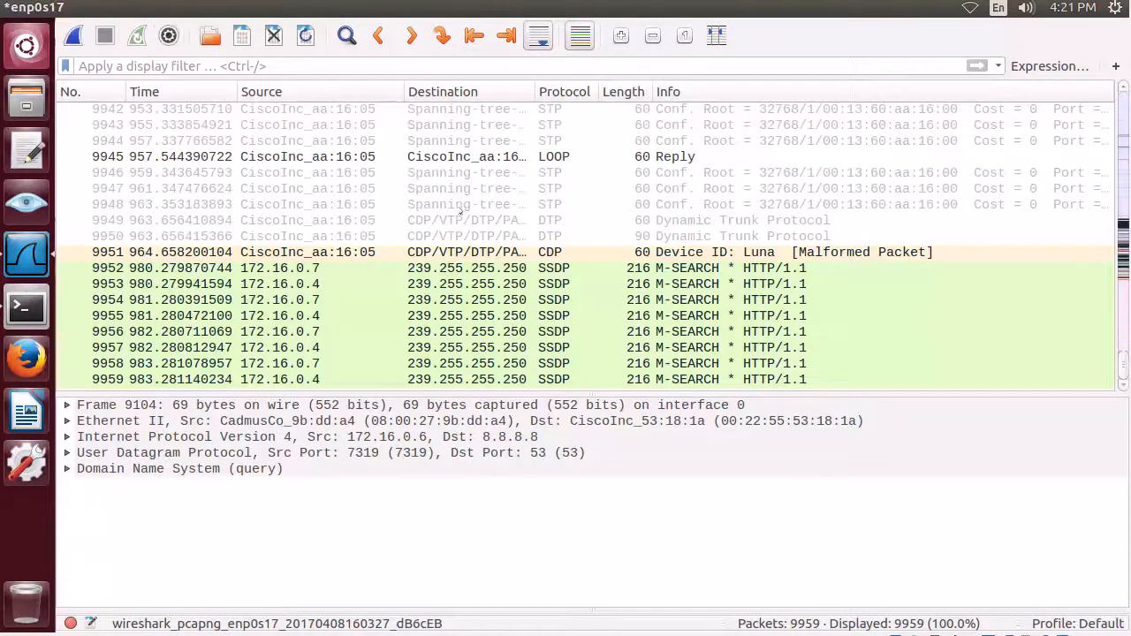
pyautogui.click(11, 7)
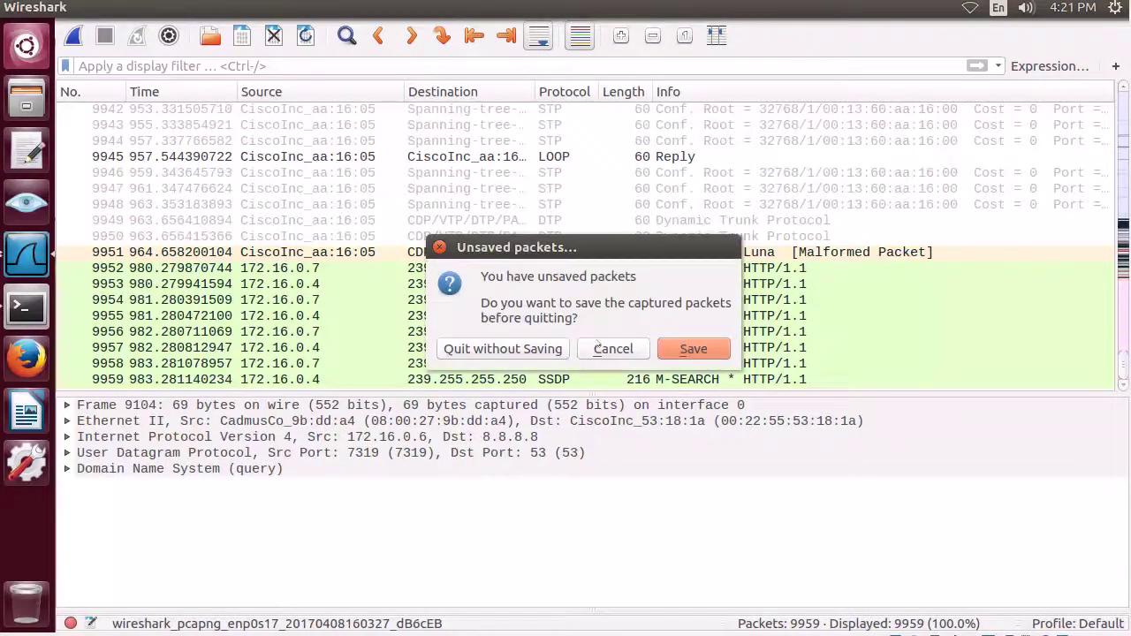
pyautogui.click(504, 349)
# Relaunch Wireshark and start a live capture on the enp0s17 interface
pyautogui.click(26, 254)
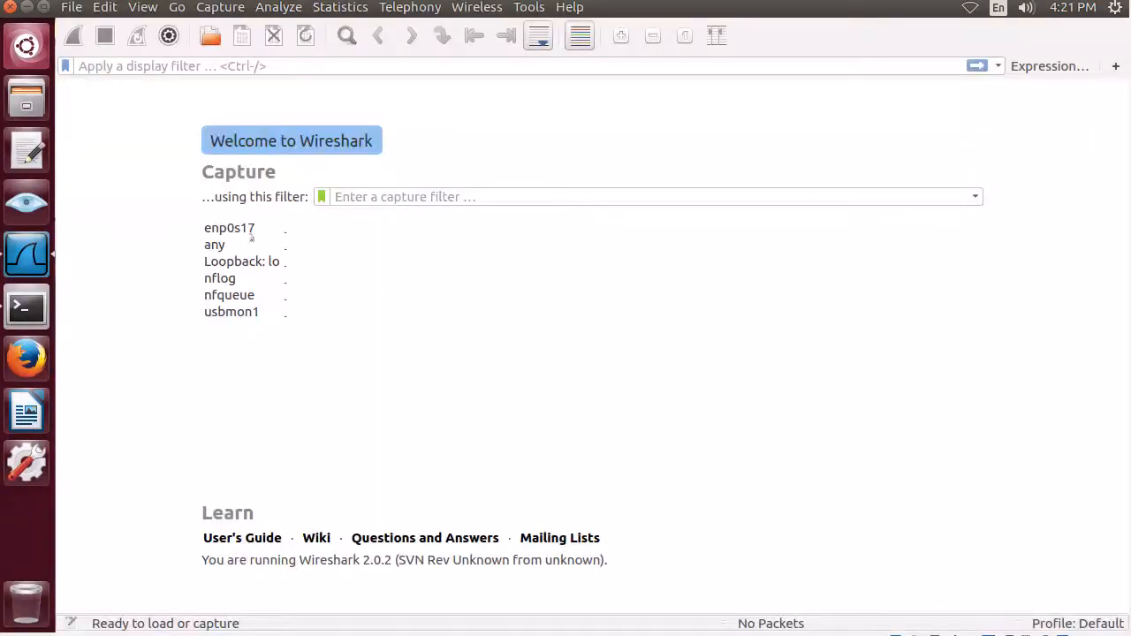
pyautogui.doubleClick(251, 230)
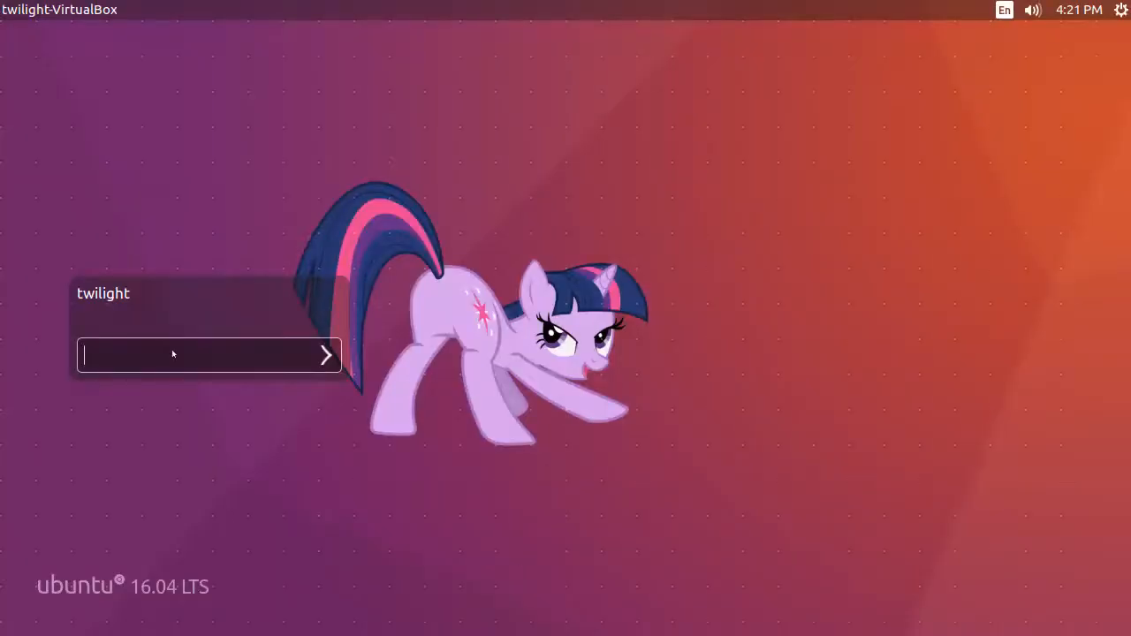
# Log in to the twilight VM, launch Firefox, move it aside and load pornhub.com
pyautogui.press('Return')
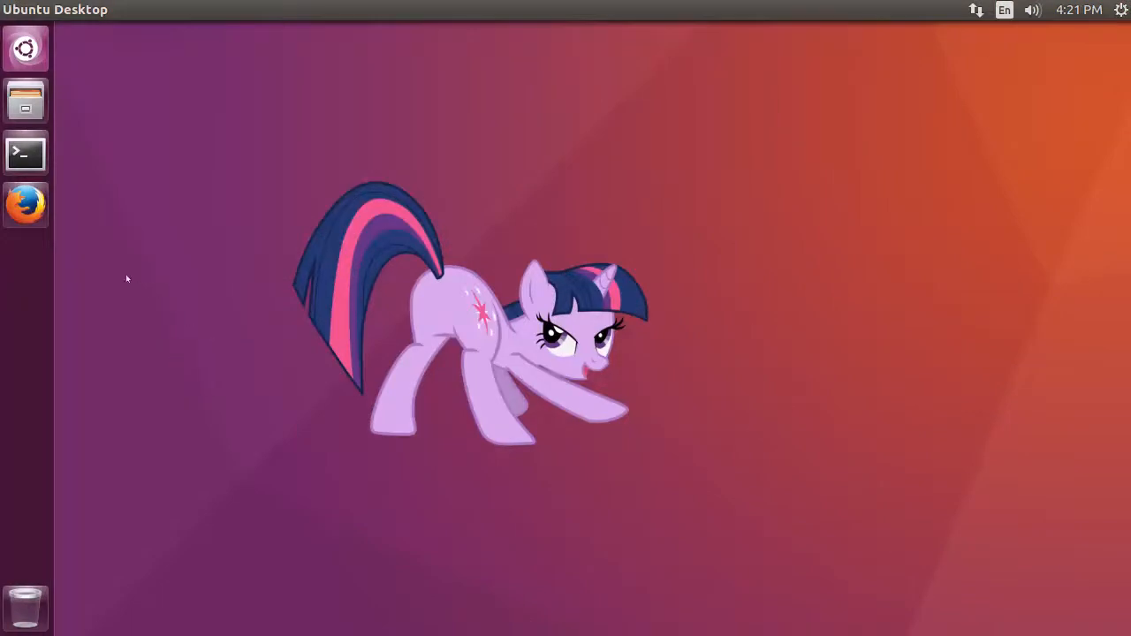
pyautogui.click(29, 207)
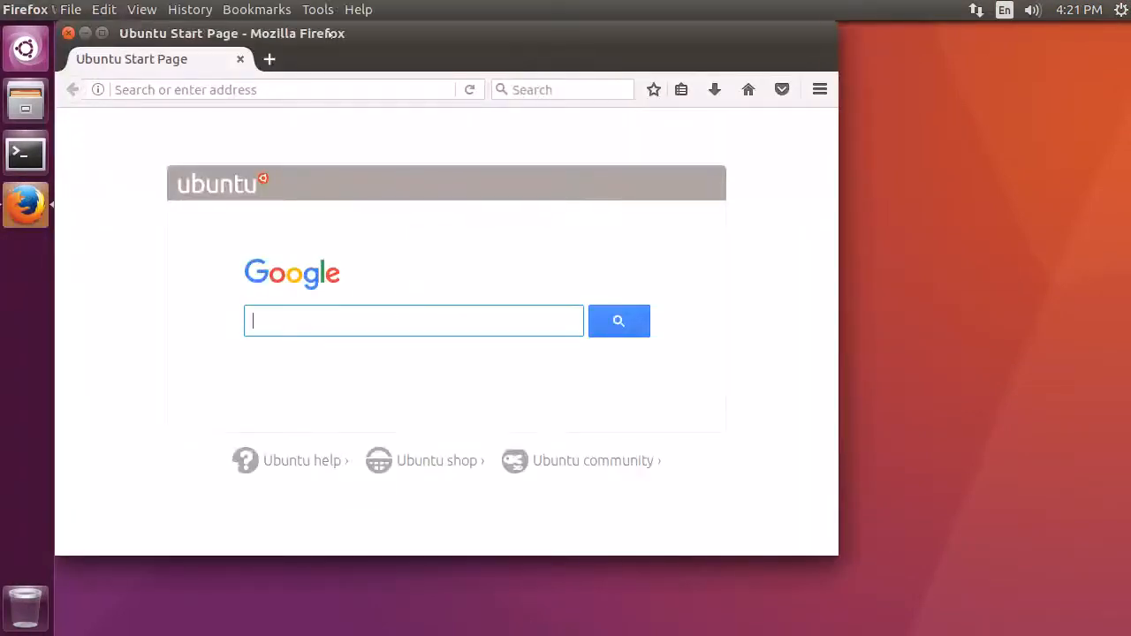
pyautogui.moveTo(406, 32)
pyautogui.mouseDown()
pyautogui.moveTo(971, 570)
pyautogui.moveTo(931, 591)
pyautogui.mouseUp()
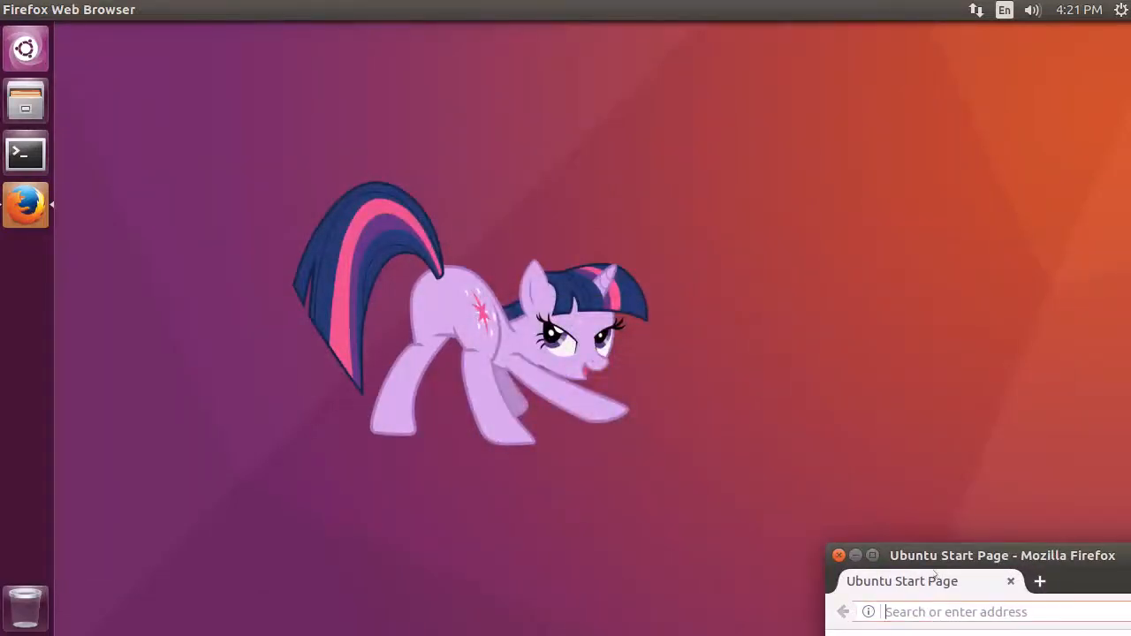
pyautogui.write('pornhub.com')
pyautogui.press('Return')
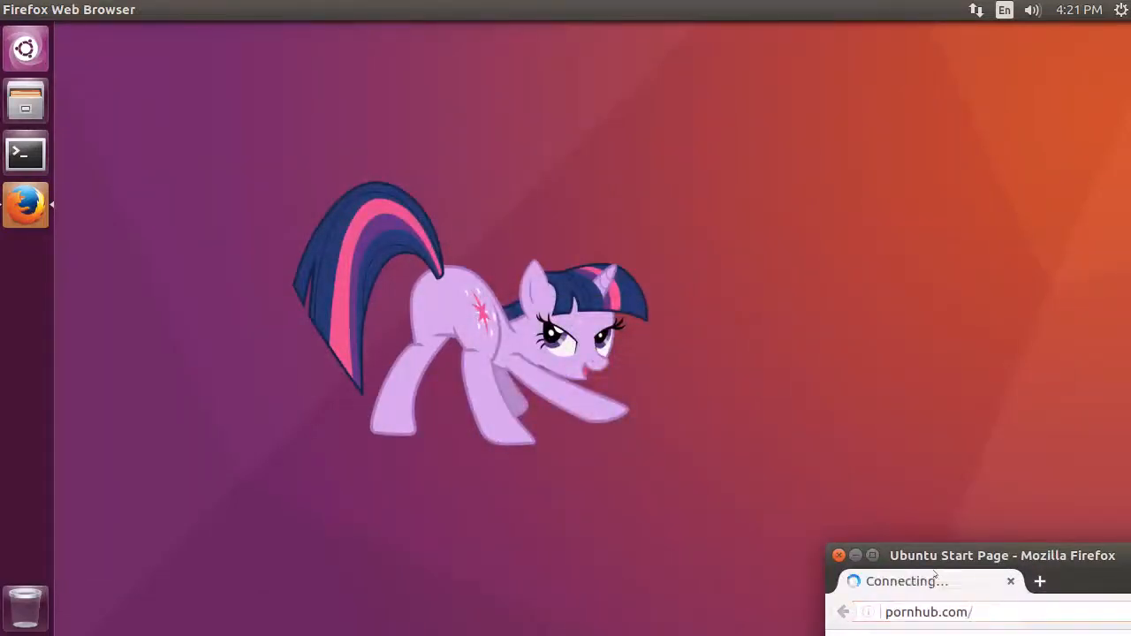
pyautogui.moveTo(934, 549); pyautogui.dragTo(1102, 599)
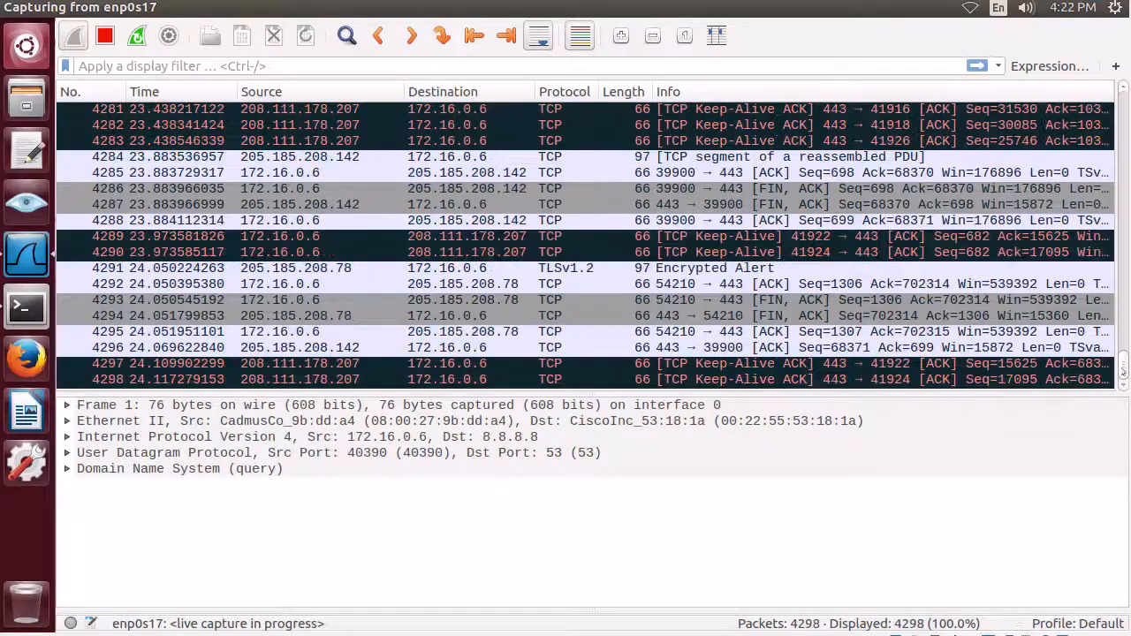
pyautogui.scroll(10, 565, 239)
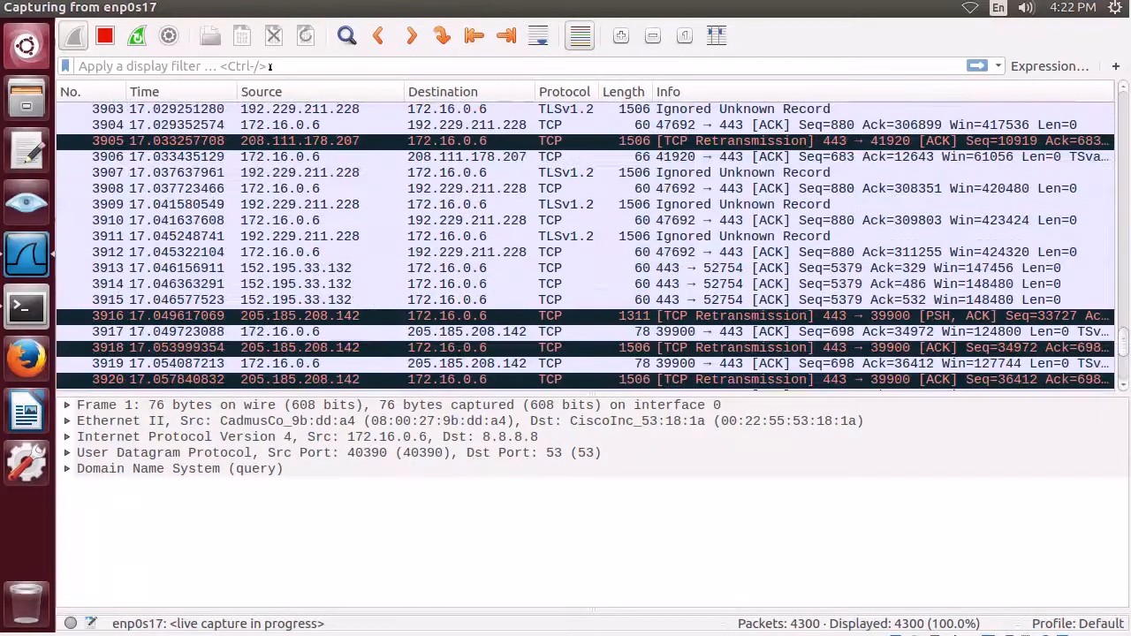
pyautogui.write('dns')
# Apply a dns display filter and inspect the pornhub.com and ocsp.comodoca.com query and response packets
pyautogui.press('Return')
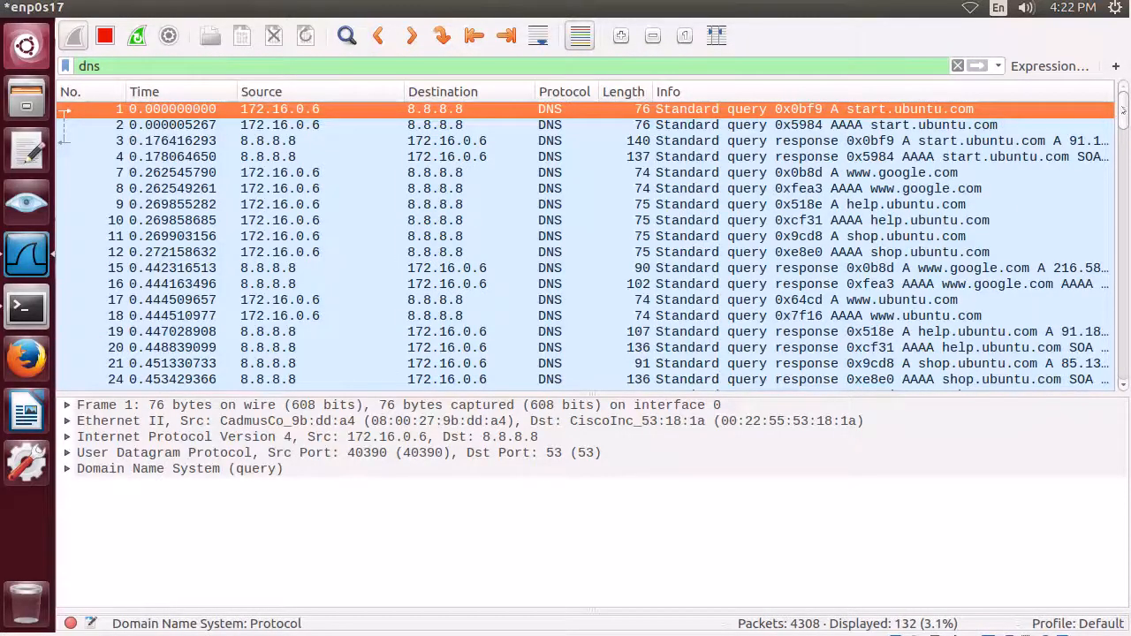
pyautogui.moveTo(1120, 109); pyautogui.dragTo(1120, 181)
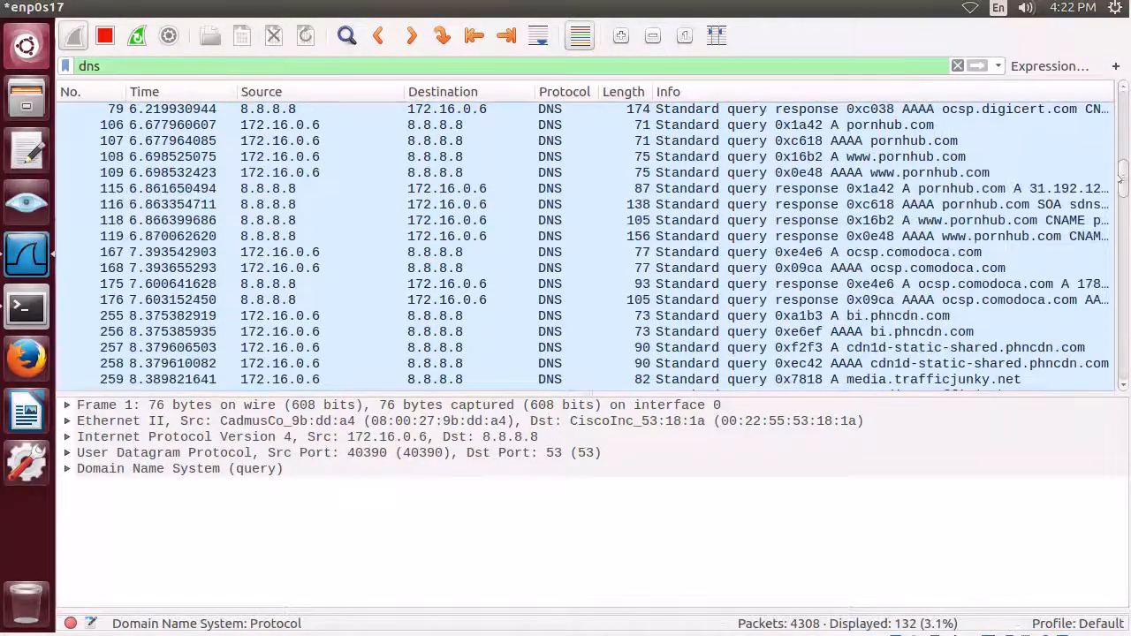
pyautogui.click(952, 174)
pyautogui.click(913, 159)
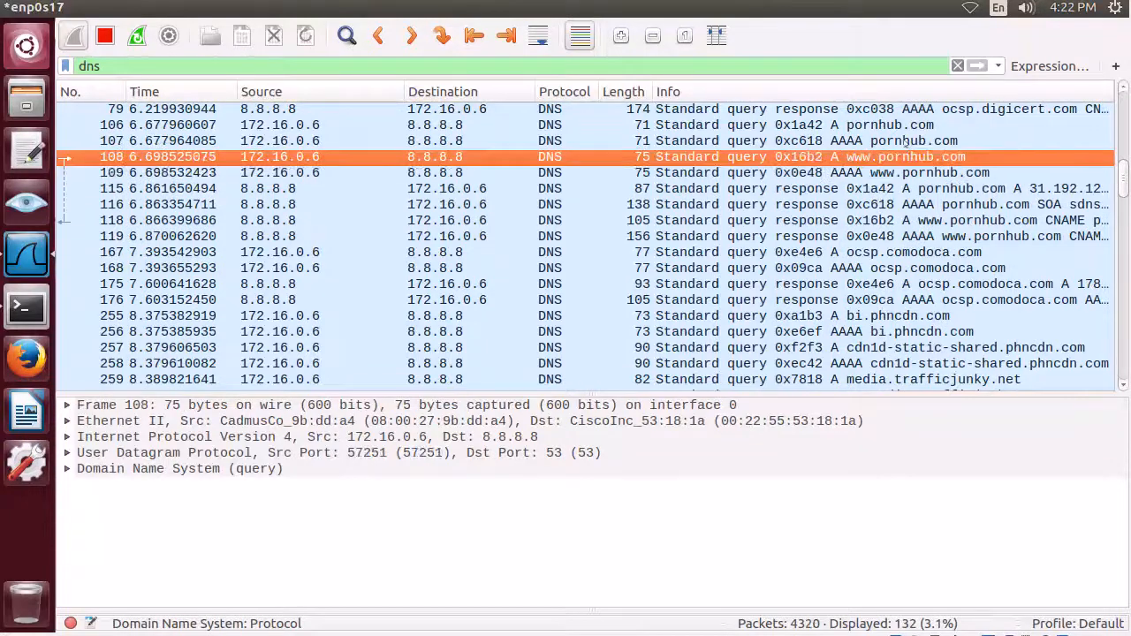
pyautogui.click(910, 174)
pyautogui.click(945, 205)
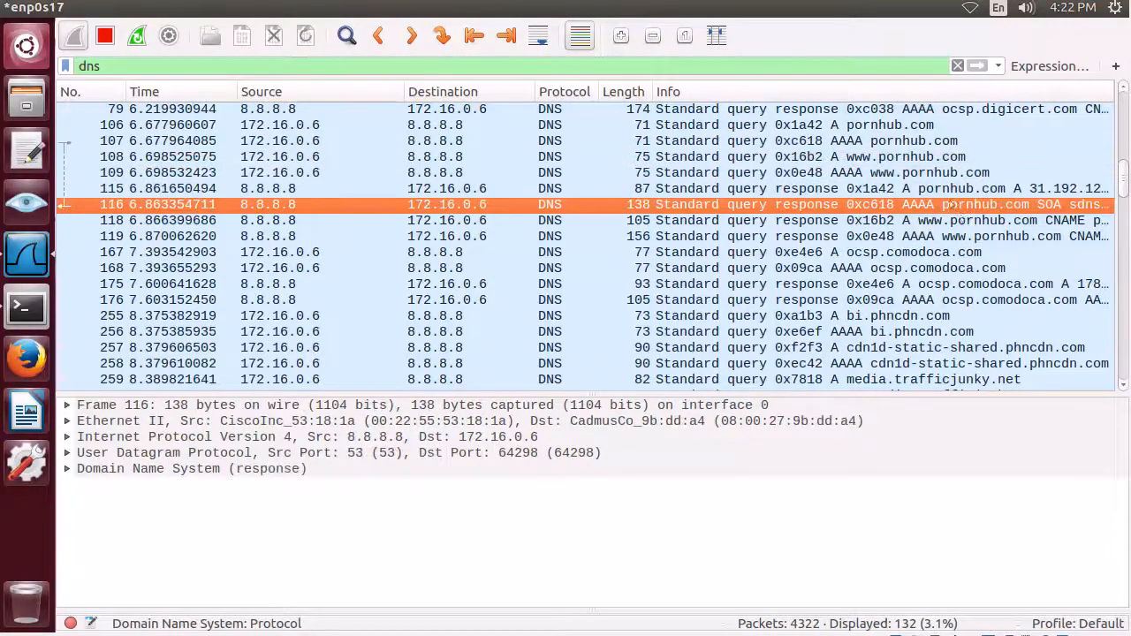
pyautogui.click(958, 237)
pyautogui.click(963, 252)
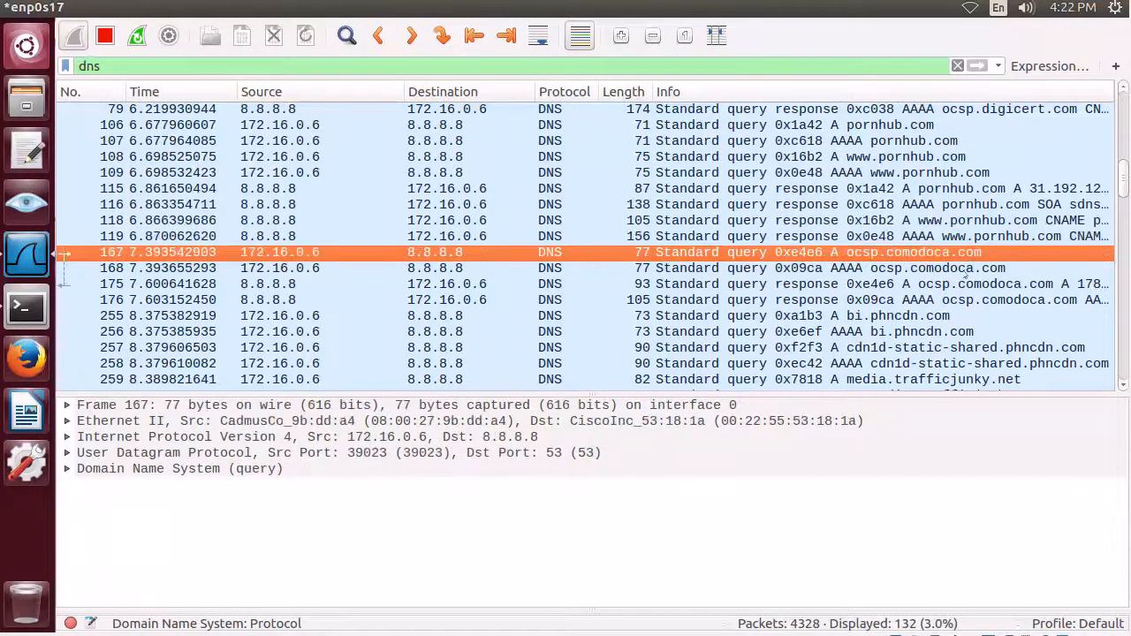
pyautogui.click(966, 284)
pyautogui.click(936, 316)
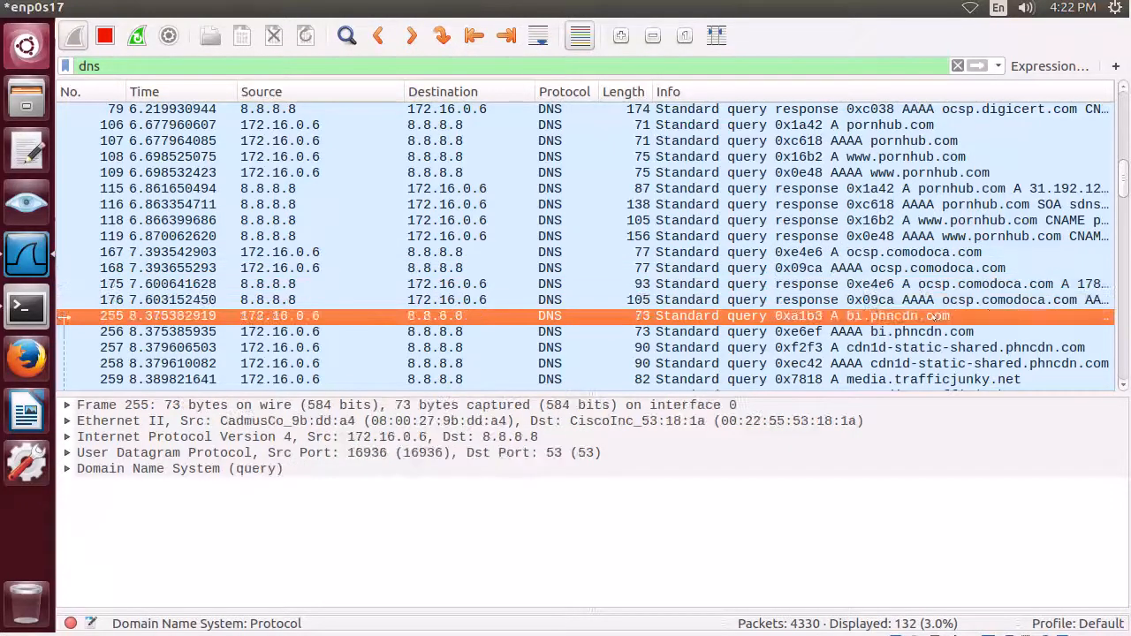
pyautogui.scroll(-2, 937, 317)
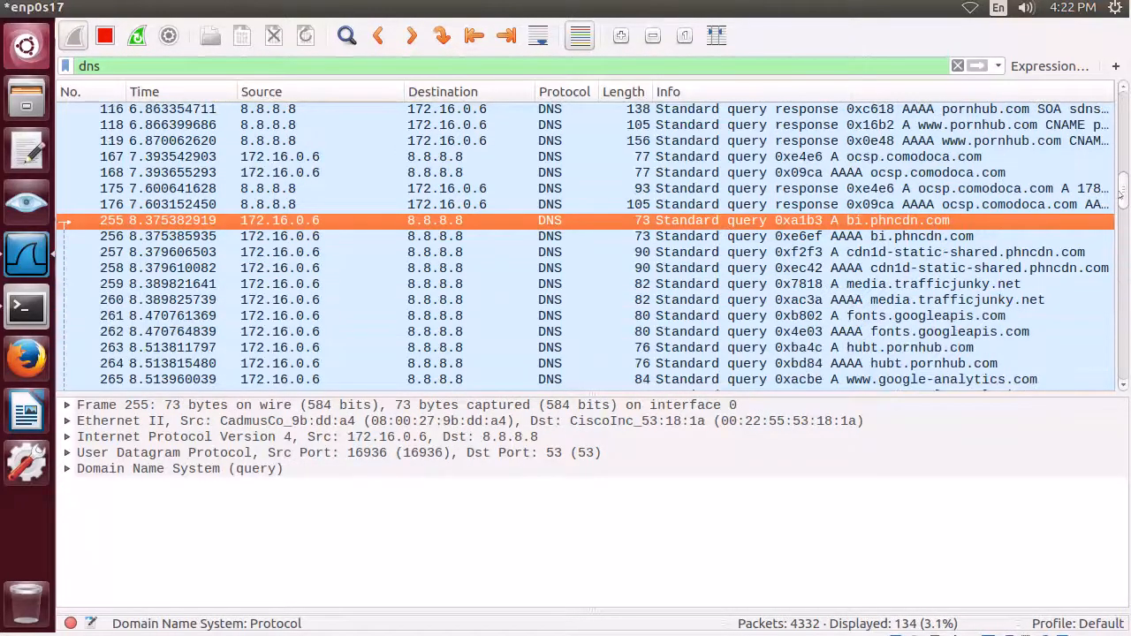
pyautogui.scroll(-3, 936, 316)
pyautogui.scroll(-3, 936, 317)
pyautogui.scroll(-3, 936, 316)
pyautogui.scroll(-3, 937, 316)
pyautogui.scroll(-3, 937, 316)
pyautogui.scroll(-1, 937, 317)
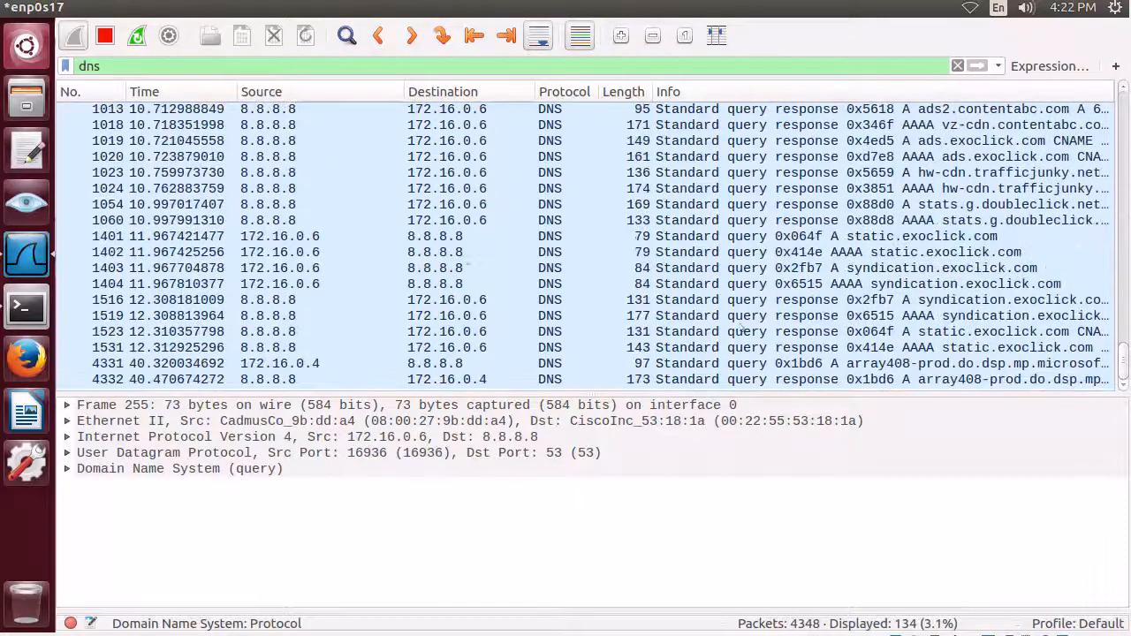
# Inspect the latest DNS responses, view packet 1531 in its own window and close it
pyautogui.click(329, 380)
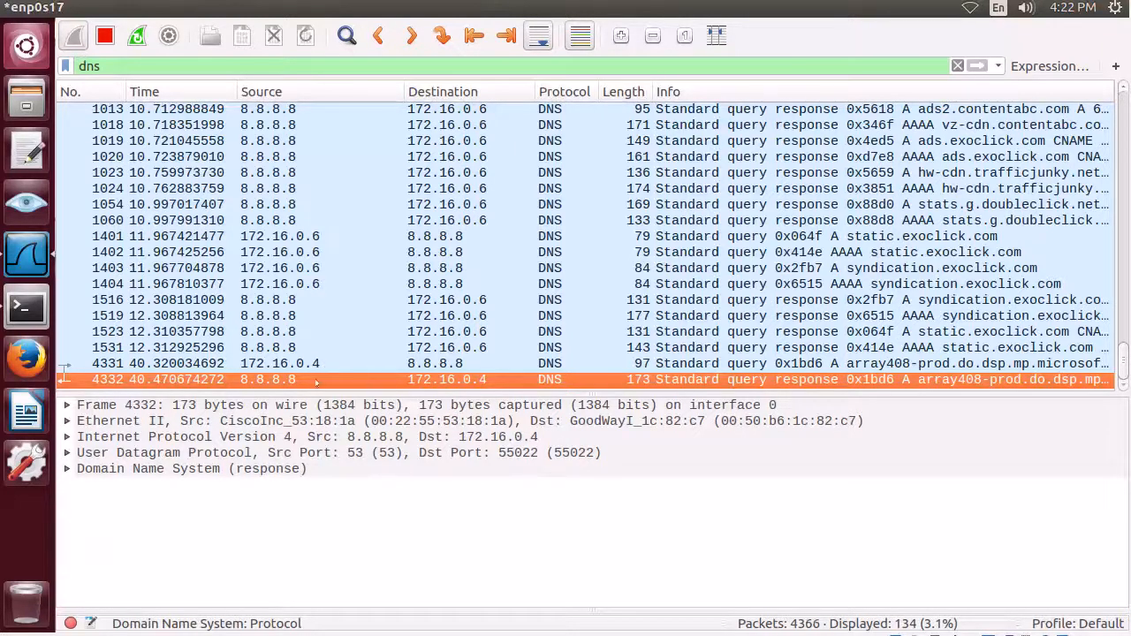
pyautogui.click(304, 363)
pyautogui.doubleClick(304, 348)
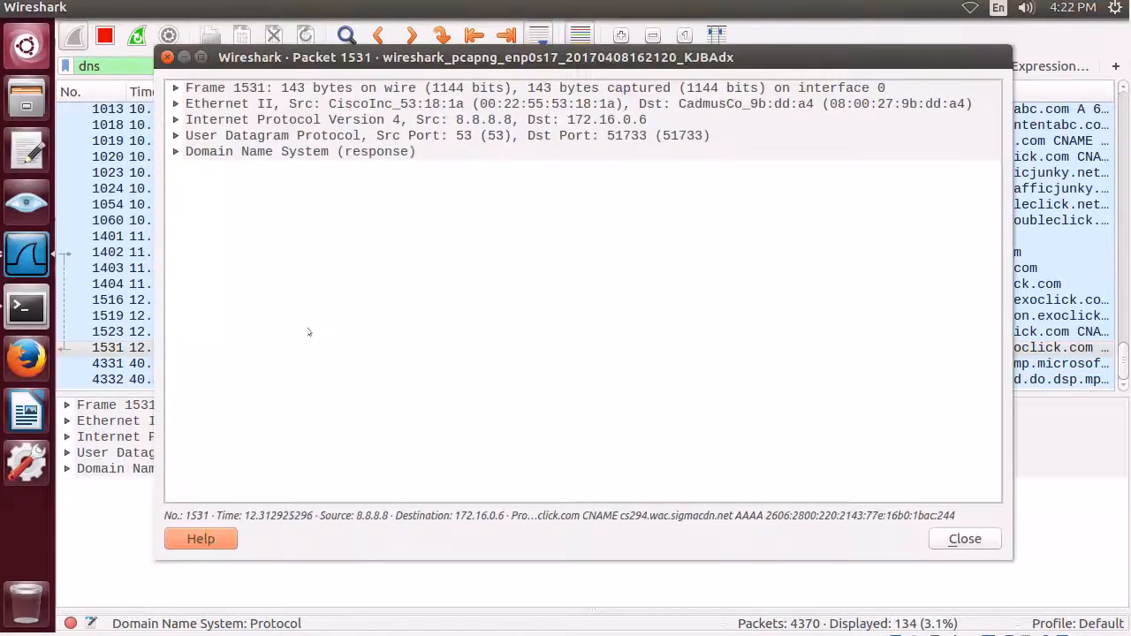
pyautogui.click(167, 57)
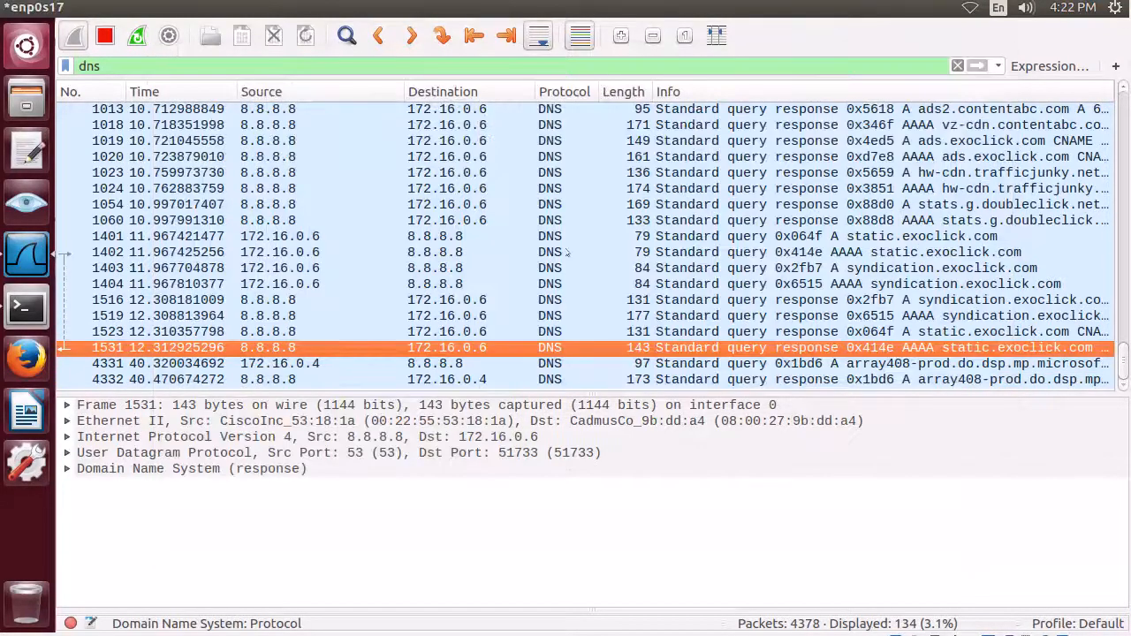
pyautogui.scroll(-1, 566, 251)
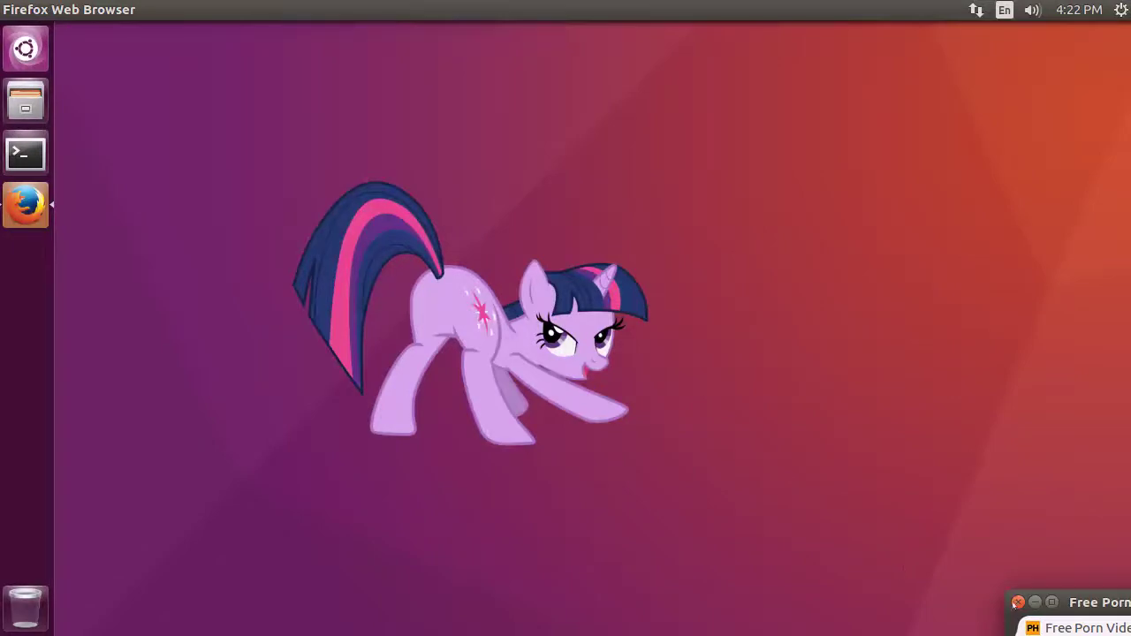
# Close Firefox, open a Terminal window and start a continuous ping to yahoo.com
pyautogui.click(1018, 602)
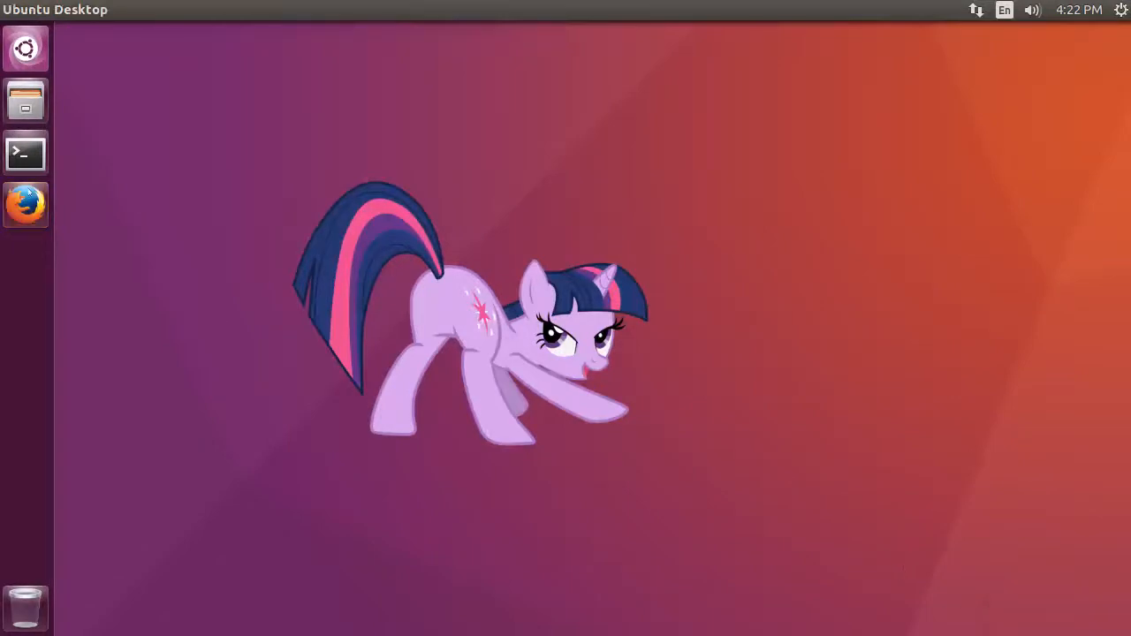
pyautogui.click(26, 154)
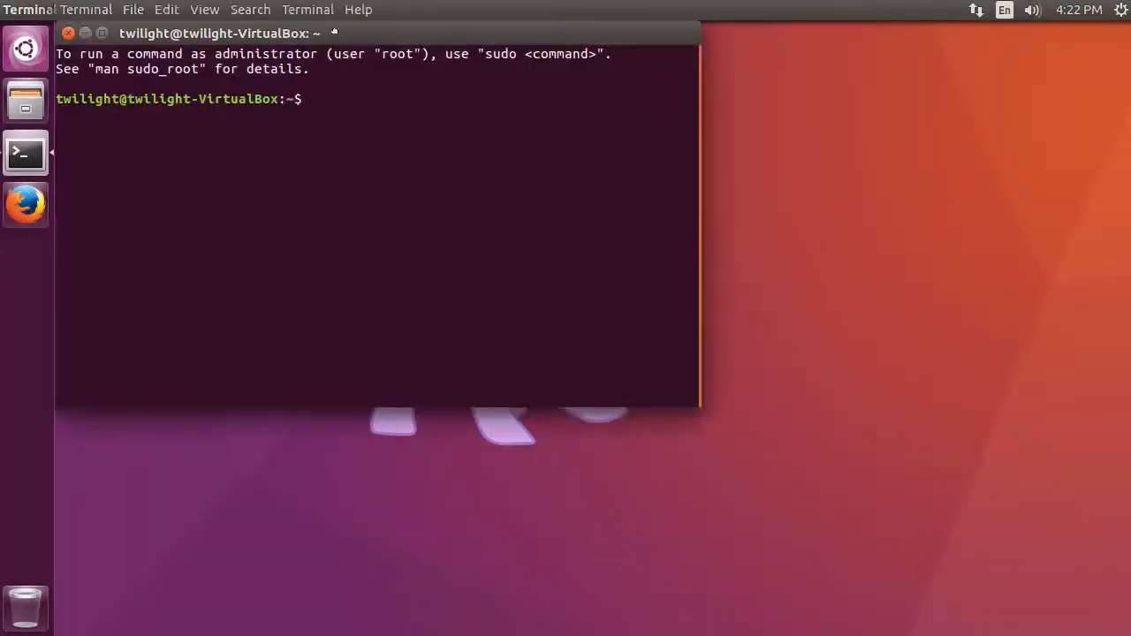
pyautogui.moveTo(353, 35); pyautogui.dragTo(559, 135)
pyautogui.write('ping ')
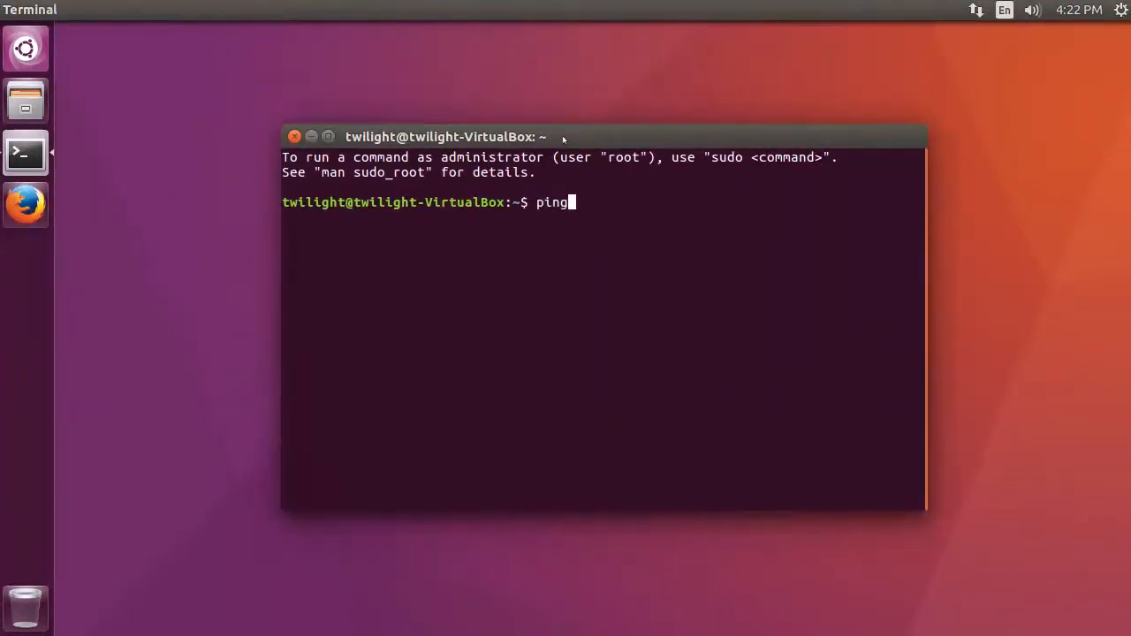
pyautogui.write('yahoo.com')
pyautogui.press('Return')
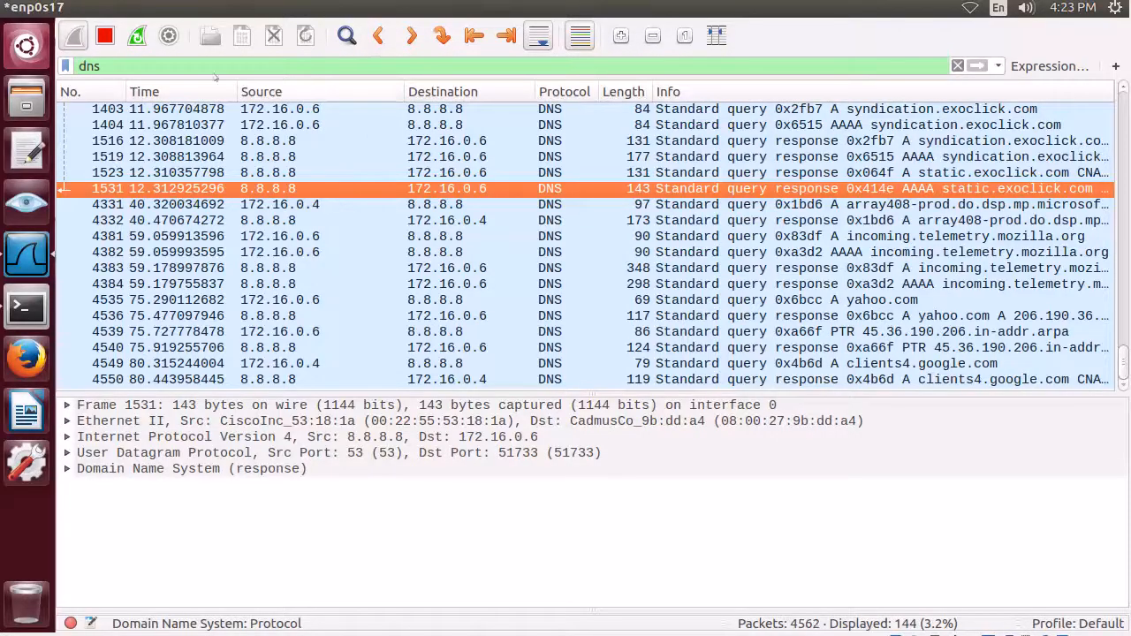
# Clear the dns display filter to show all packets, then switch to the PuTTY console and move it aside
pyautogui.doubleClick(89, 66)
pyautogui.press('BackSpace')
pyautogui.press('Return')
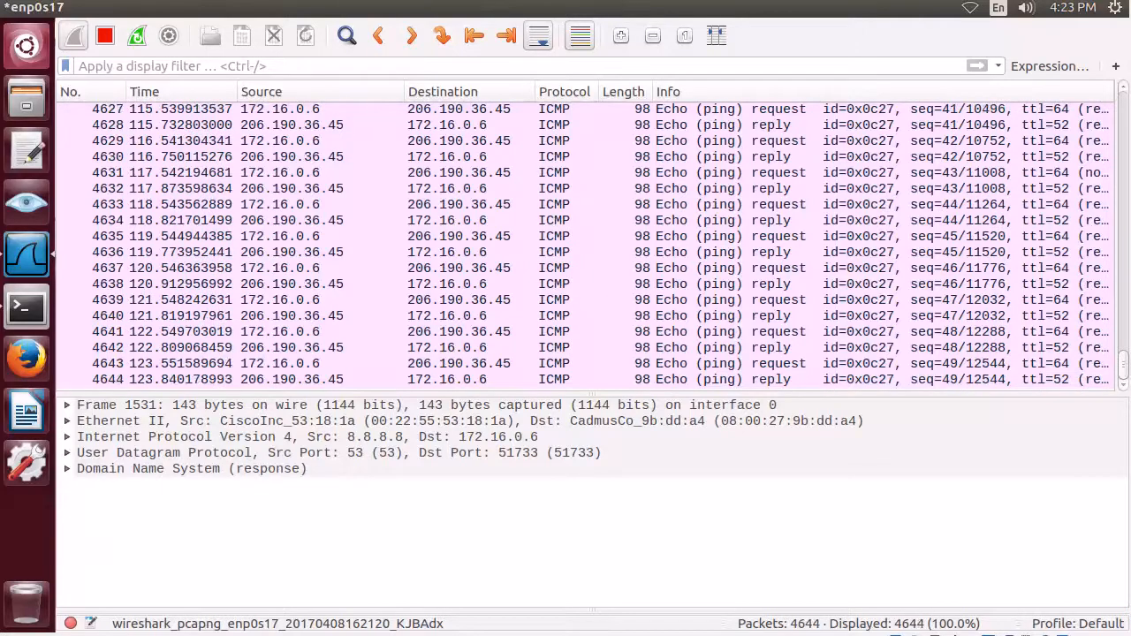
pyautogui.hotkey('alt', 'Tab')
pyautogui.moveTo(454, 25)
pyautogui.mouseDown()
pyautogui.moveTo(765, 305)
pyautogui.moveTo(552, 26)
pyautogui.mouseUp()
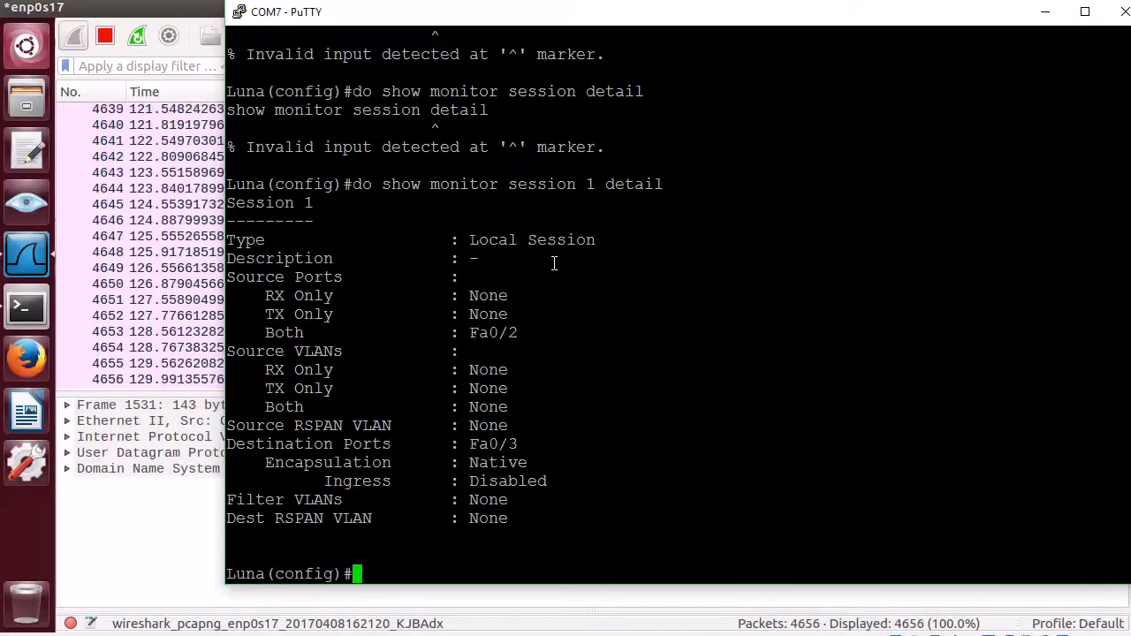
# Run 'no monitor session 1 destination interface f0/3' from the recalled command, then bring Wireshark forward
pyautogui.press('Up')
pyautogui.press('BackSpace')
pyautogui.press('BackSpace')
pyautogui.press('BackSpace')
pyautogui.write('all')
pyautogui.press('Up')
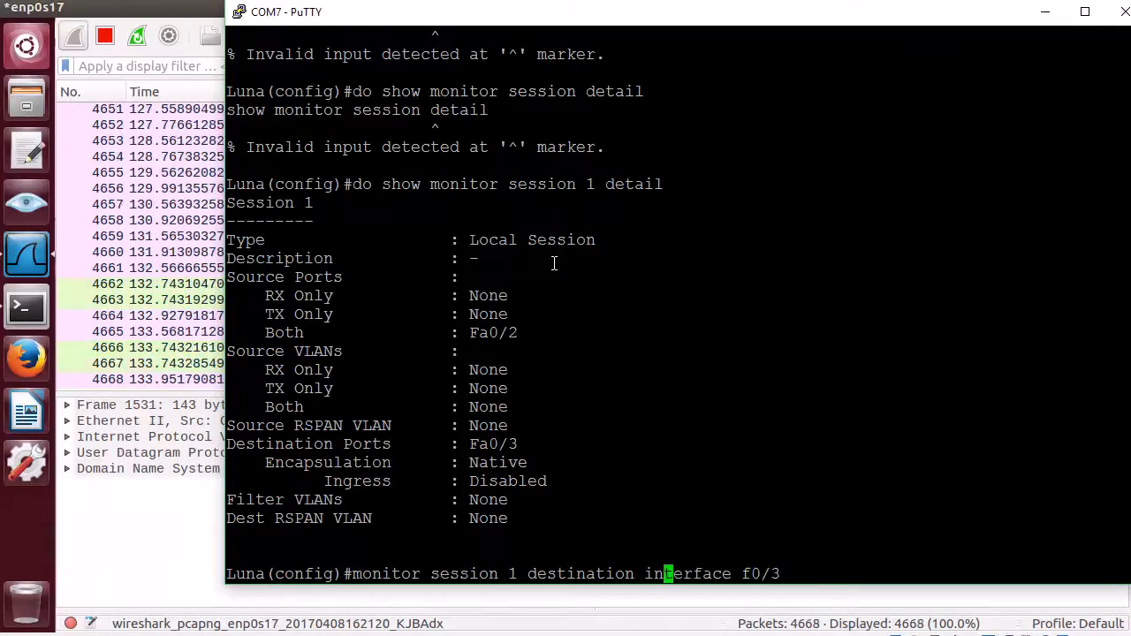
pyautogui.hotkey('alt', 'b')
pyautogui.hotkey('alt', 'b')
pyautogui.hotkey('alt', 'b')
pyautogui.hotkey('alt', 'b')
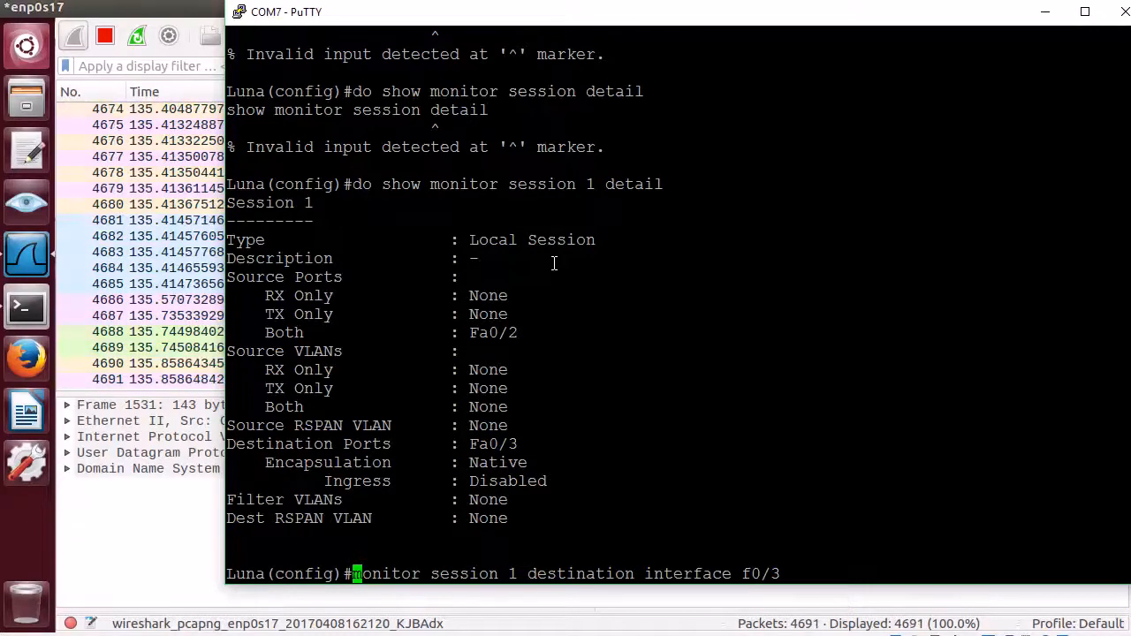
pyautogui.write('no')
pyautogui.press('Return')
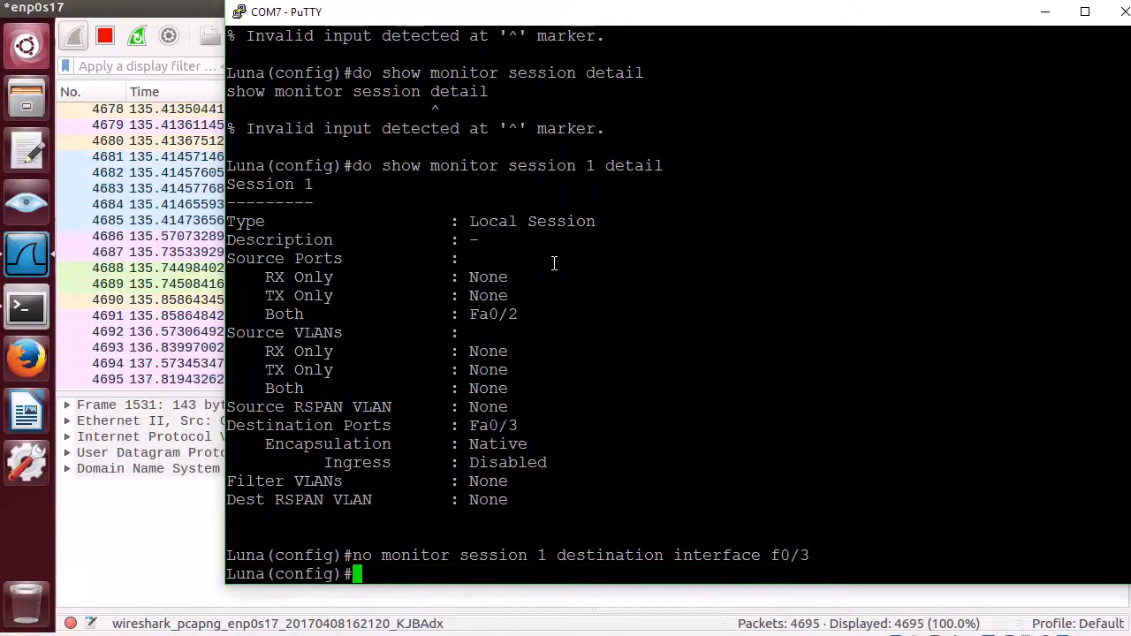
pyautogui.click(185, 515)
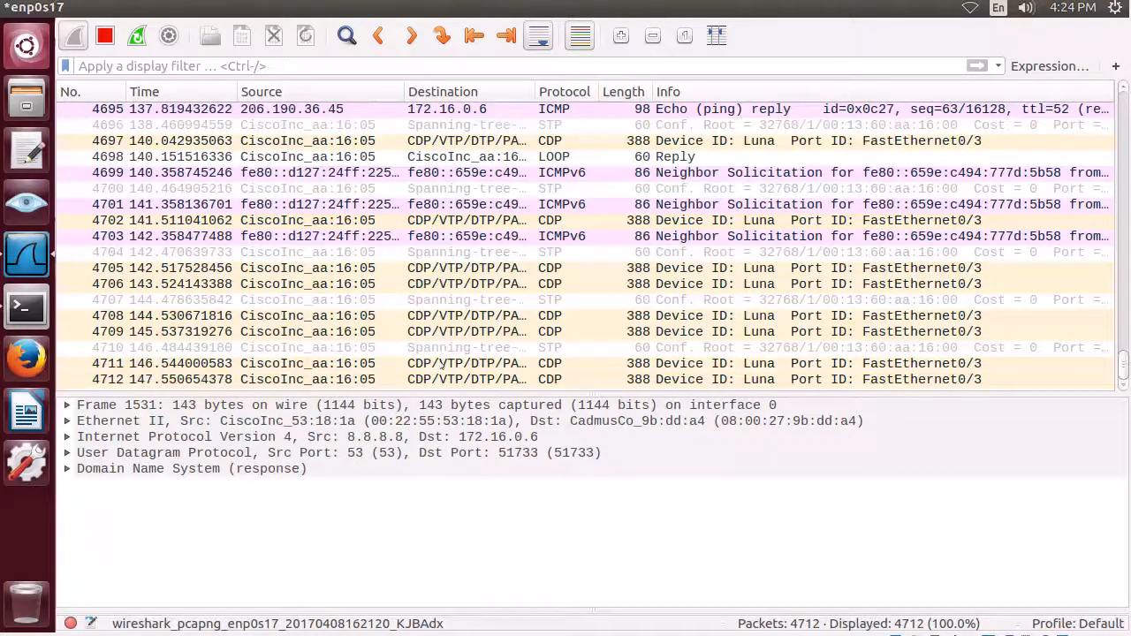
# Inspect the remaining CDP, spanning-tree and DTP frames (4714, 4718, 4728), then return to the ping terminal
pyautogui.click(499, 379)
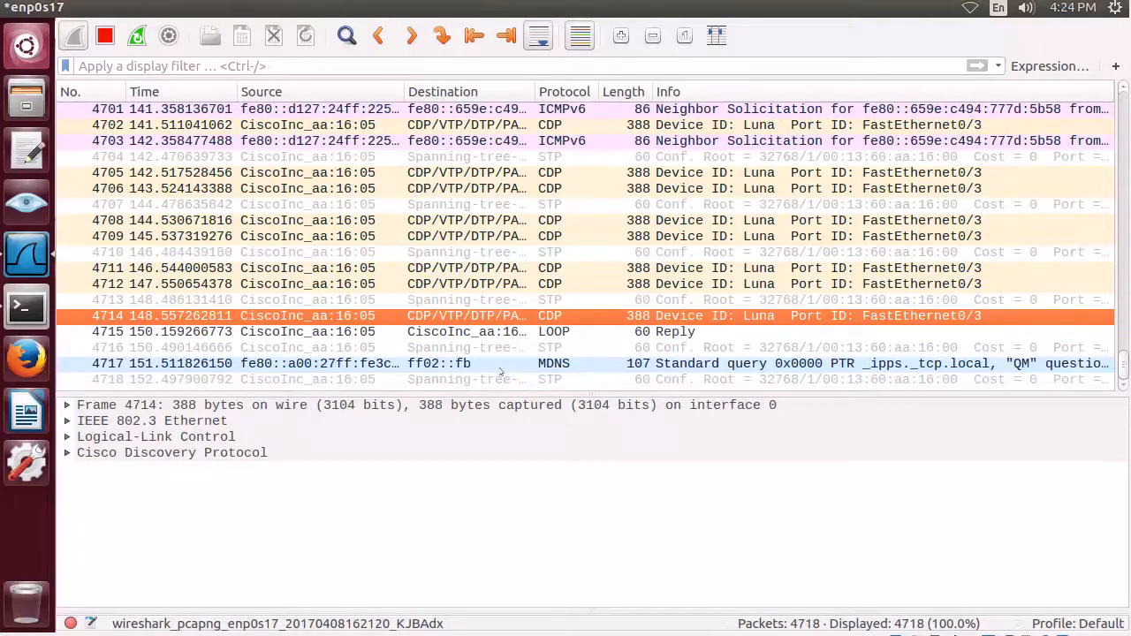
pyautogui.click(477, 368)
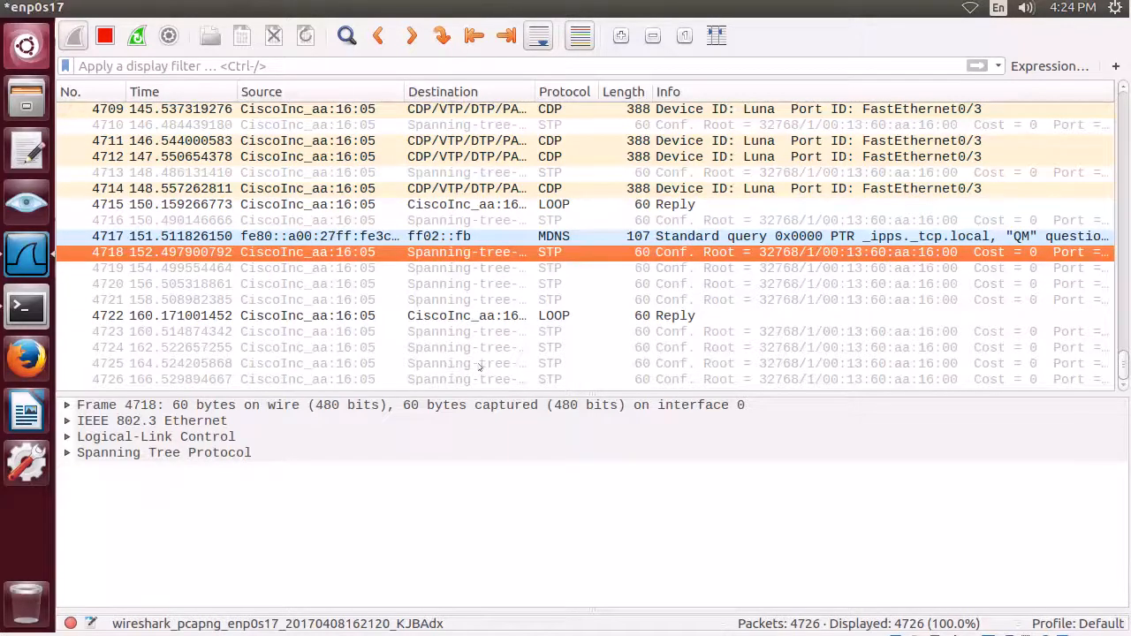
pyautogui.click(696, 363)
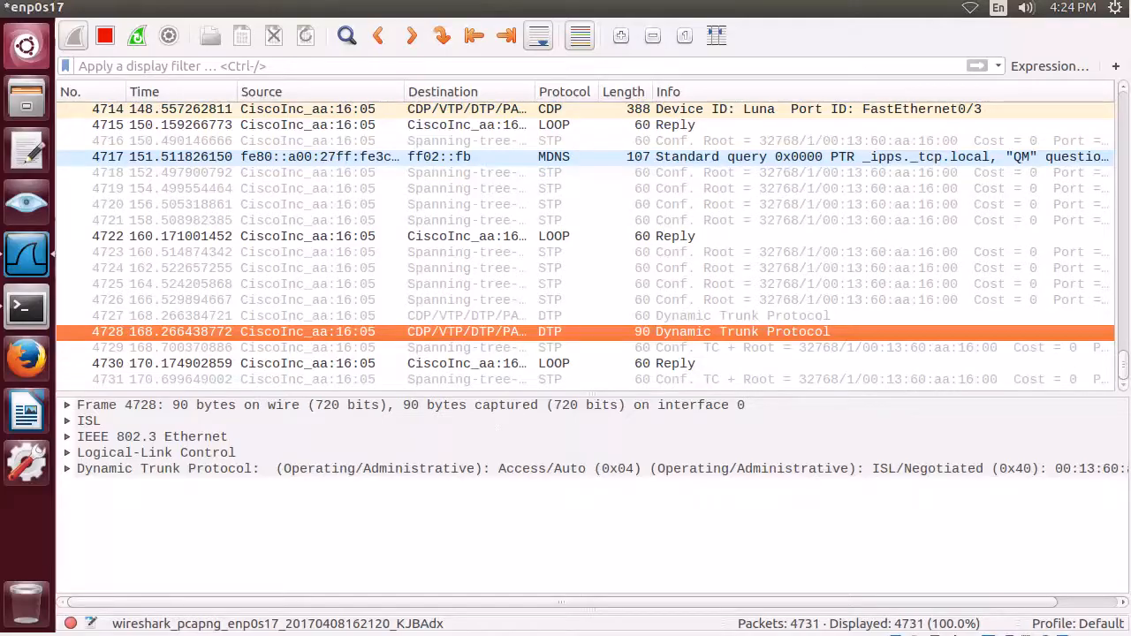
pyautogui.hotkey('alt', 'Tab')
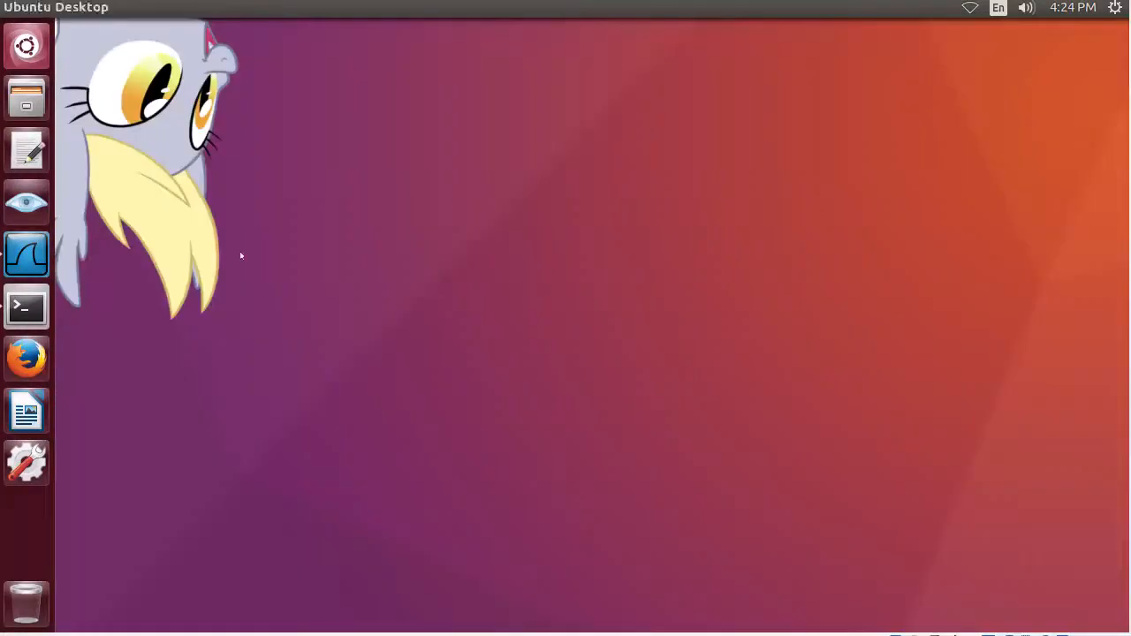
pyautogui.moveTo(170, 110); pyautogui.dragTo(1022, 466)
pyautogui.moveTo(1021, 548); pyautogui.dragTo(212, 98)
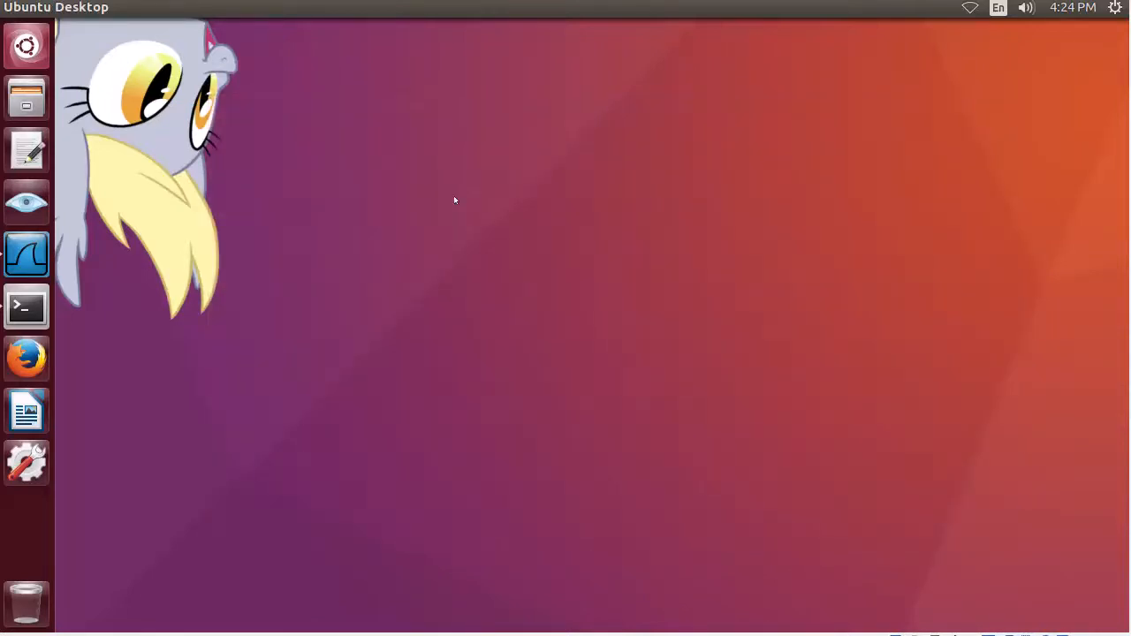